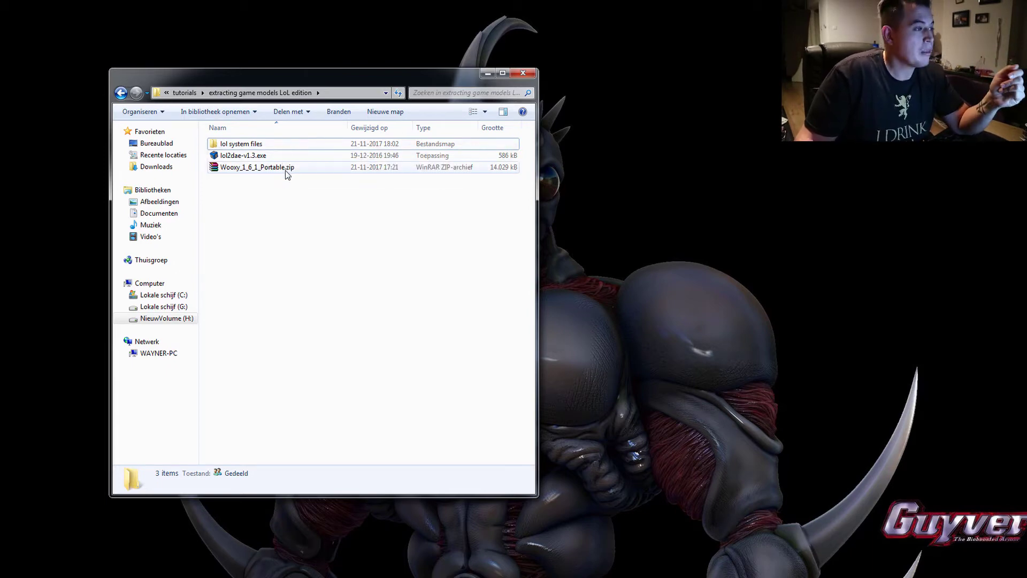
left_click_drag(294, 207, 262, 202)
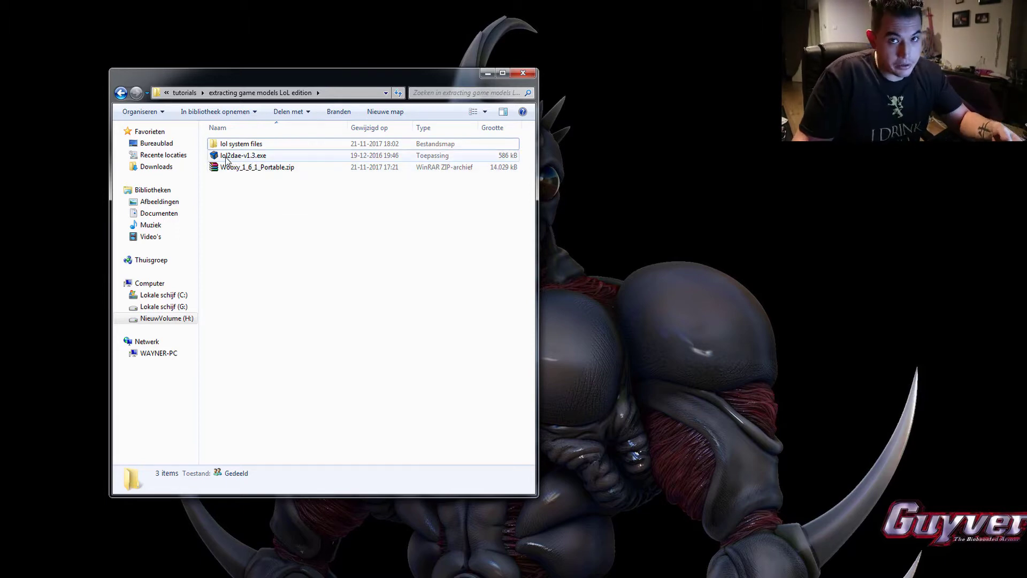
left_click(226, 158)
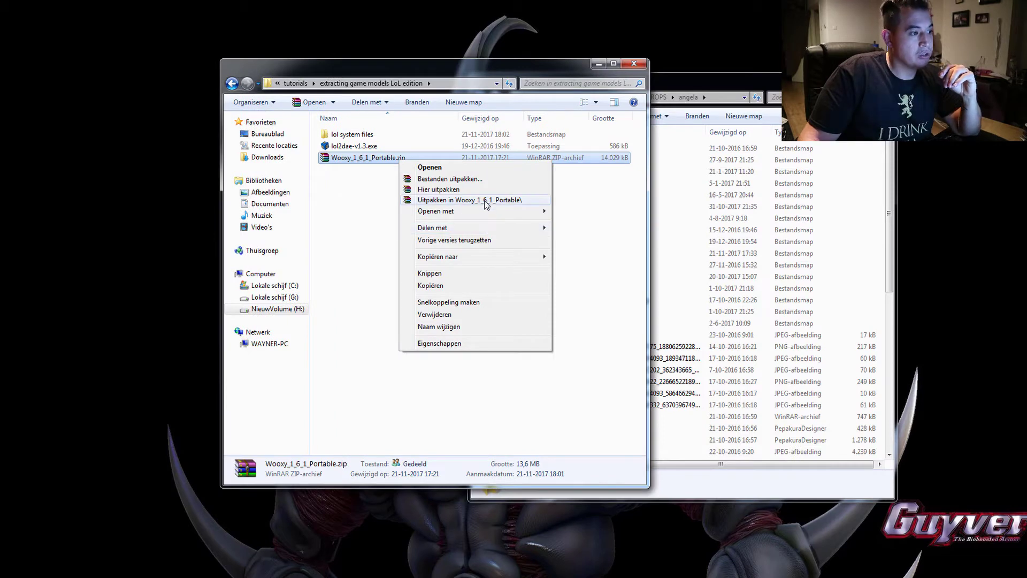
Extract Wooxy_1_6_1_Portable.zip into its own folder and launch Wooxy.exe from the extracted Wooxy subfolder
left_click(485, 200)
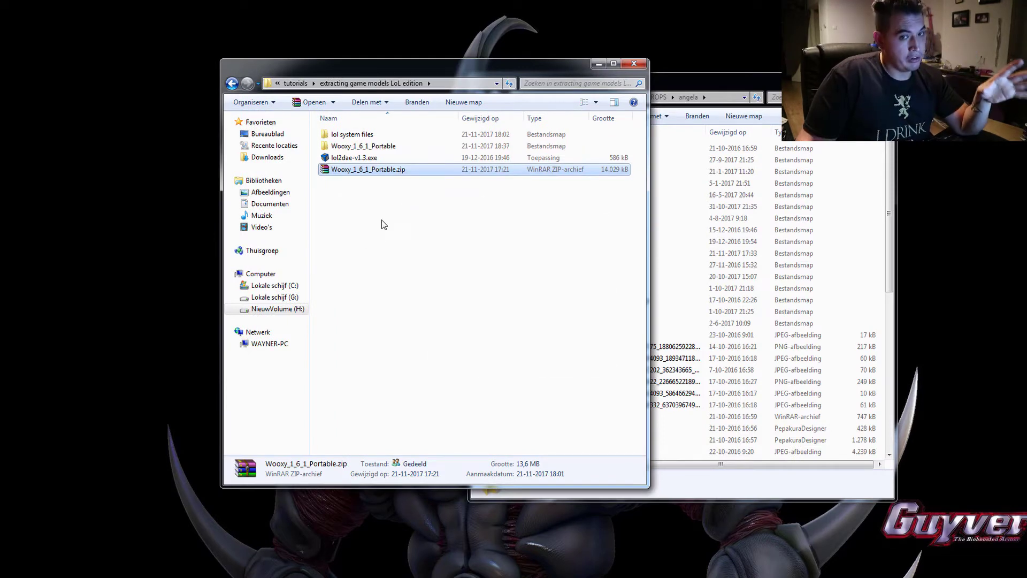
double_click(384, 144)
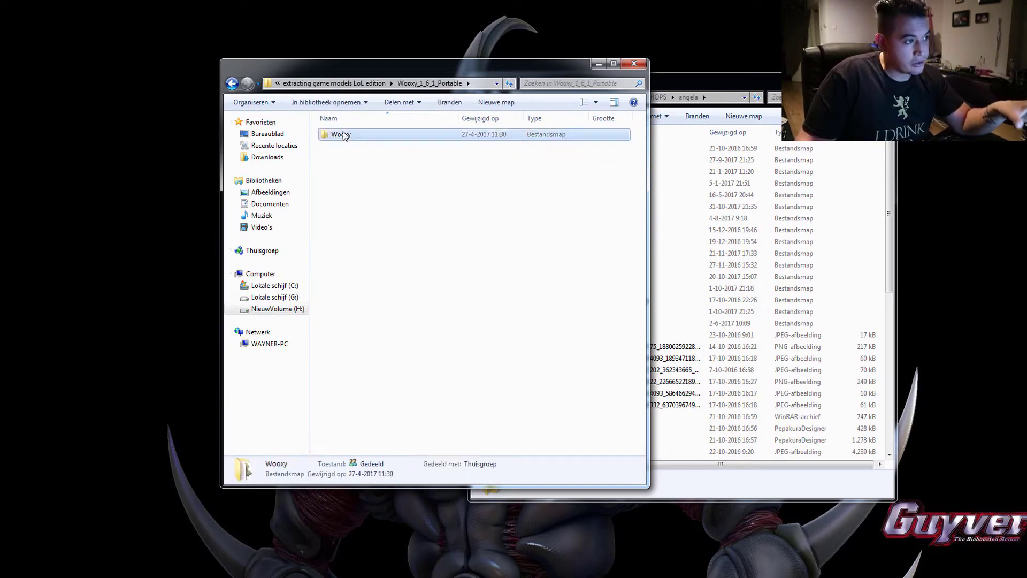
double_click(343, 134)
double_click(354, 254)
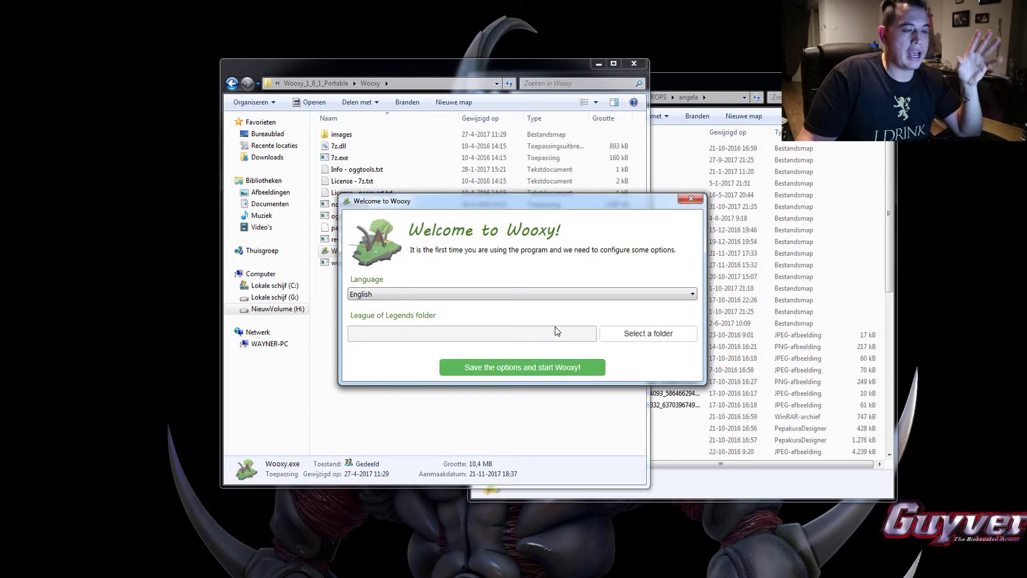
Try to set the League of Legends folder in the Wooxy welcome dialog to riot on NieuwVolume (H:)
left_click(635, 336)
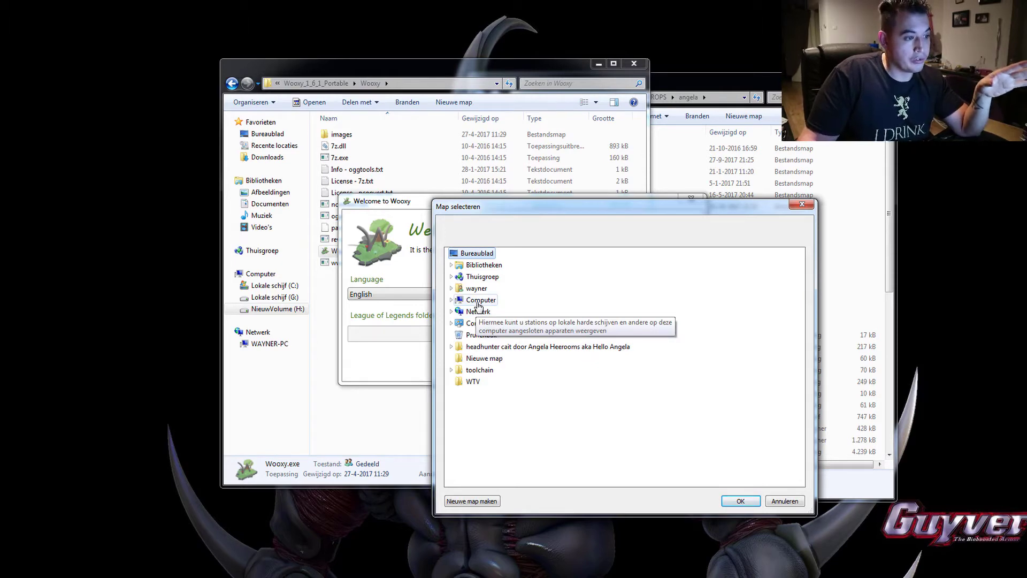
double_click(479, 300)
double_click(485, 348)
scroll(586, 346, "down", 5)
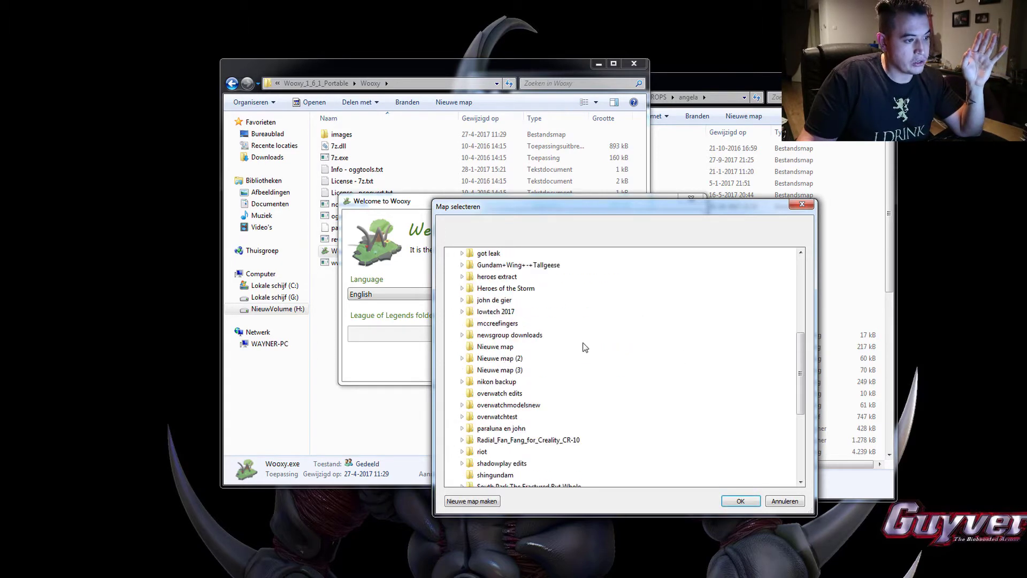
left_click(482, 451)
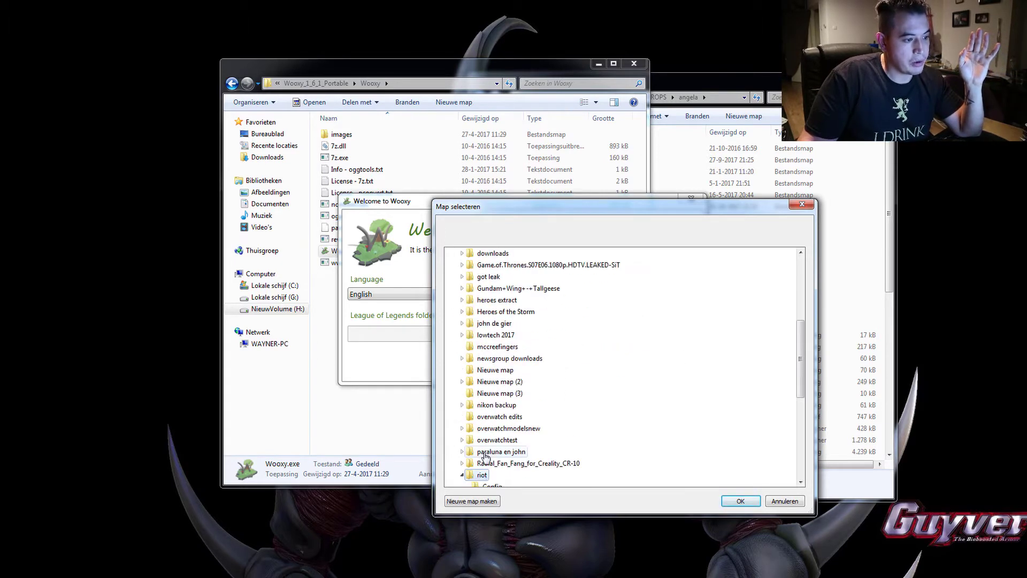
left_click(734, 503)
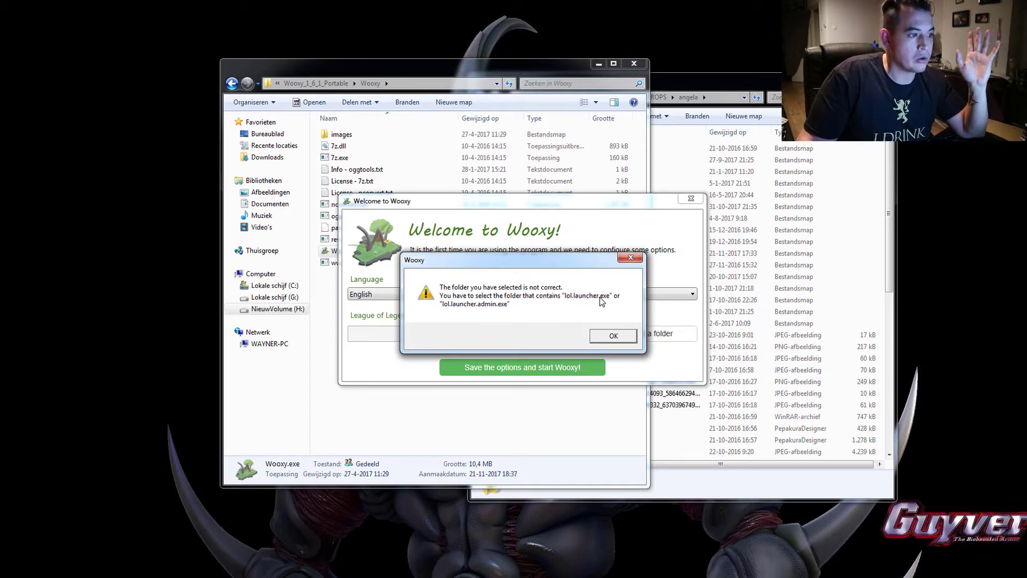
left_click(614, 337)
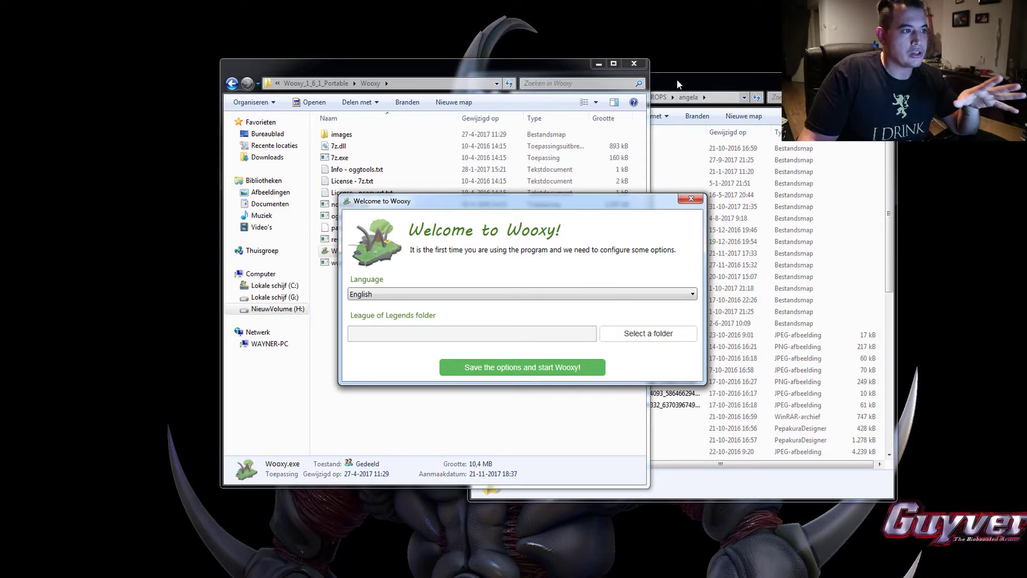
Return to the extracting game models LoL edition folder and open its lol system files subfolder
left_click(232, 83)
left_click(232, 83)
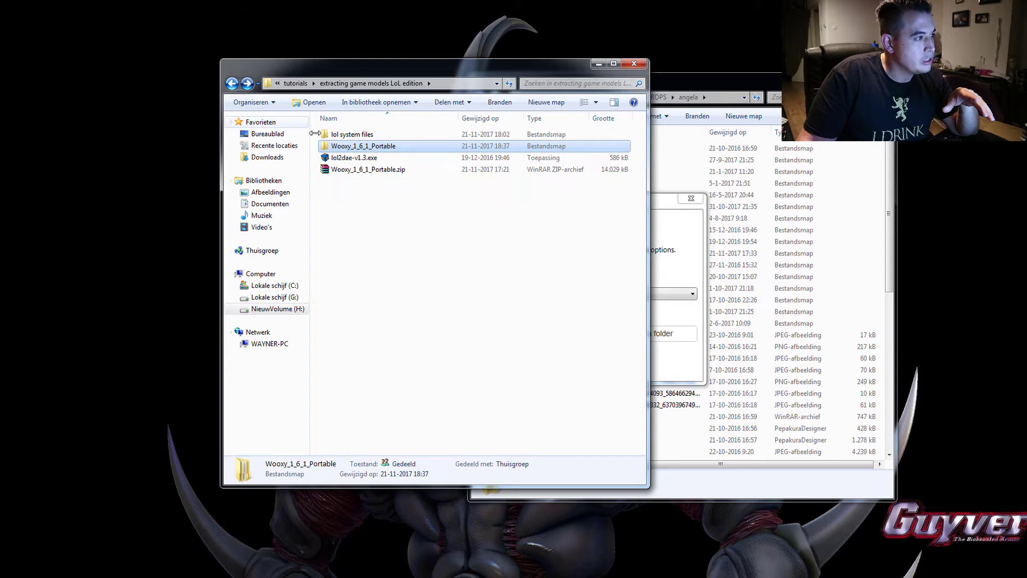
double_click(354, 136)
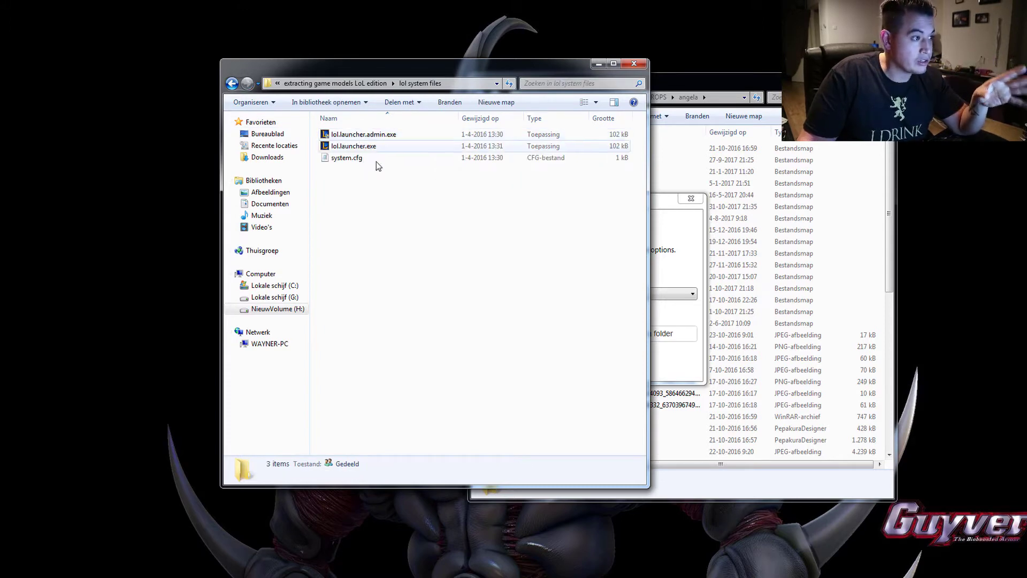
left_click_drag(376, 162, 353, 132)
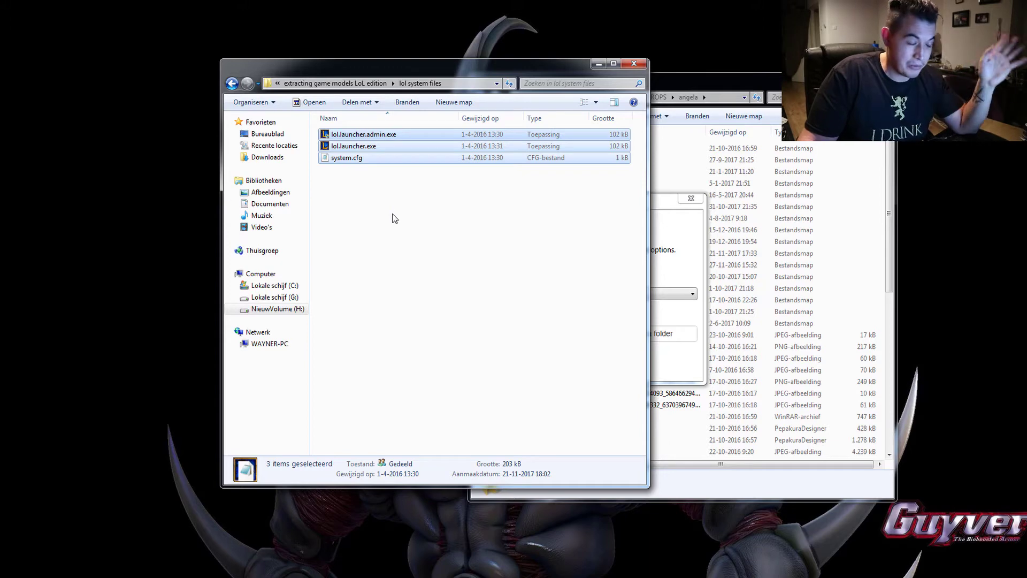
left_click(379, 190)
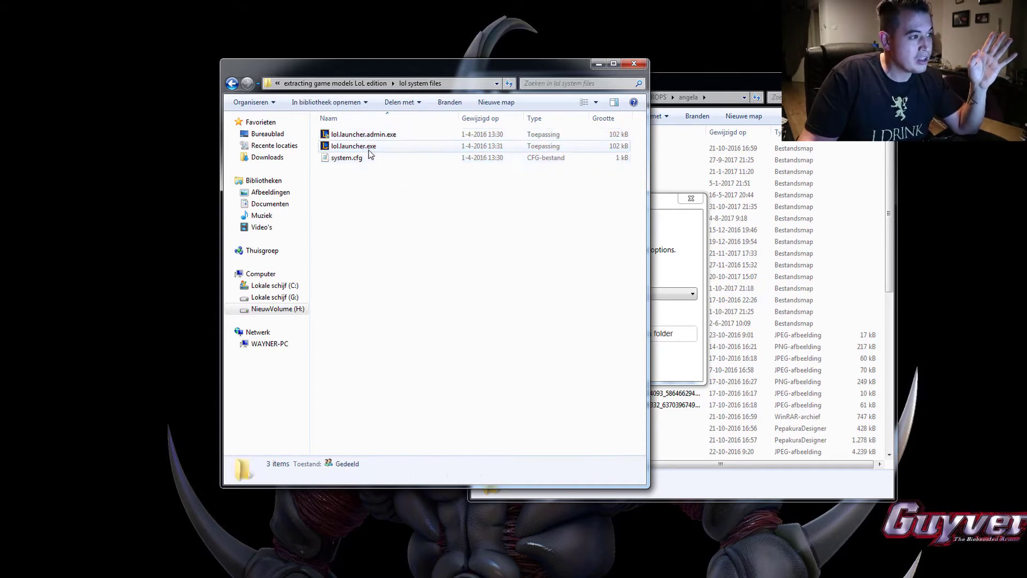
Copy lol.launcher.exe and lol.launcher.admin.exe from lol system files into the riot folder on NieuwVolume (H:)
left_click(368, 149)
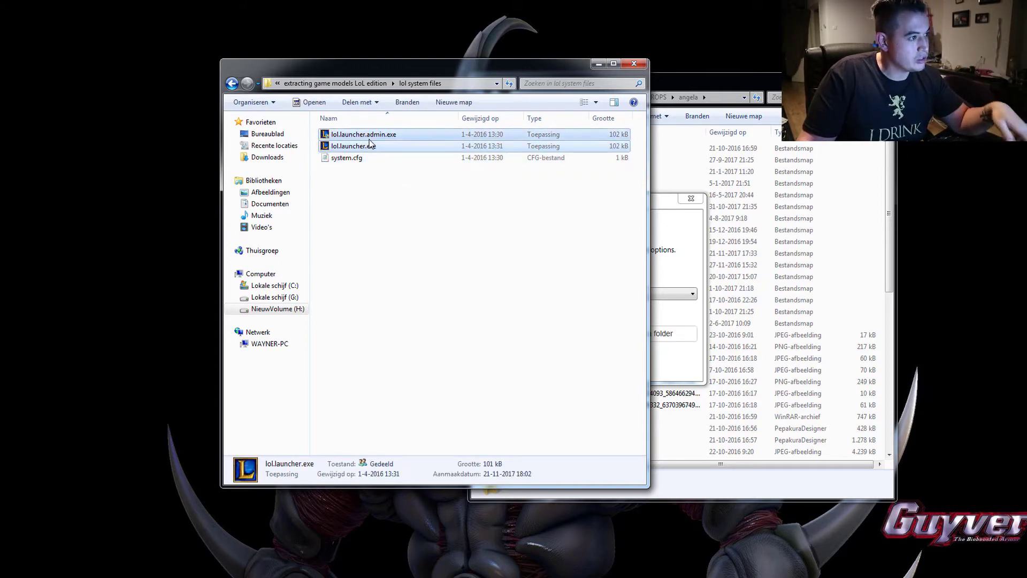
left_click(368, 136, "ctrl")
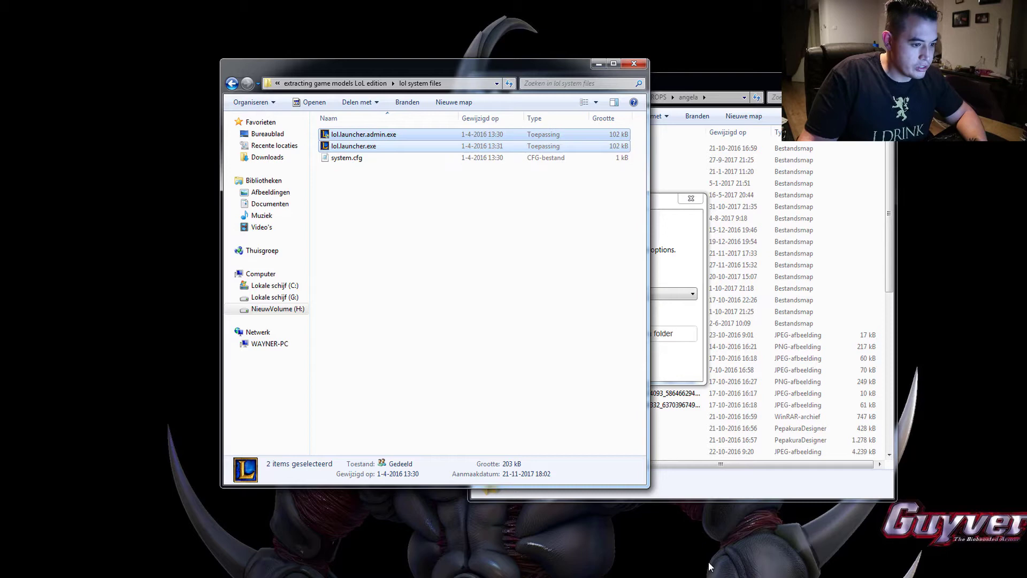
key("super")
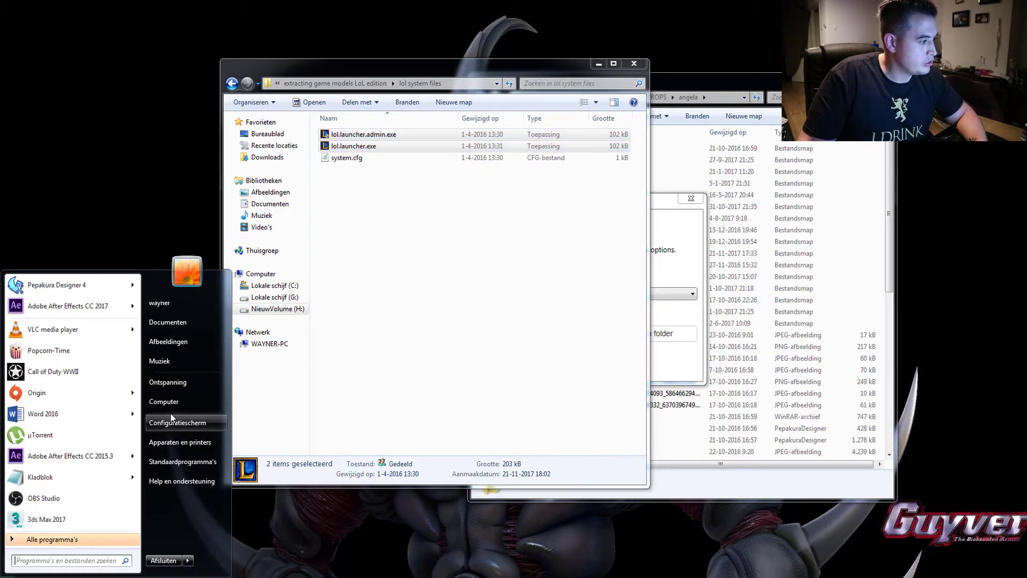
left_click(197, 400)
double_click(594, 204)
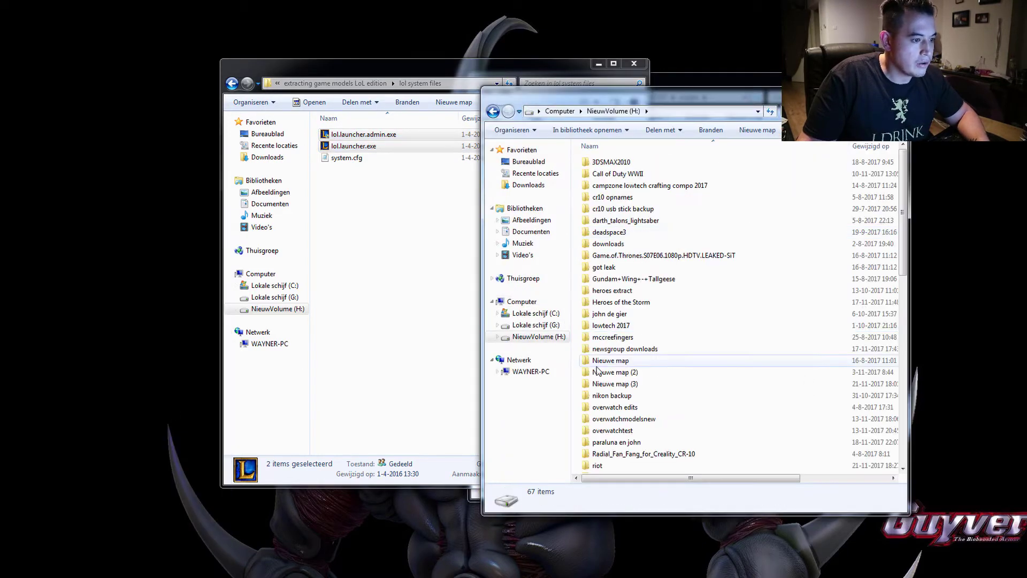
scroll(603, 351, "down", 5)
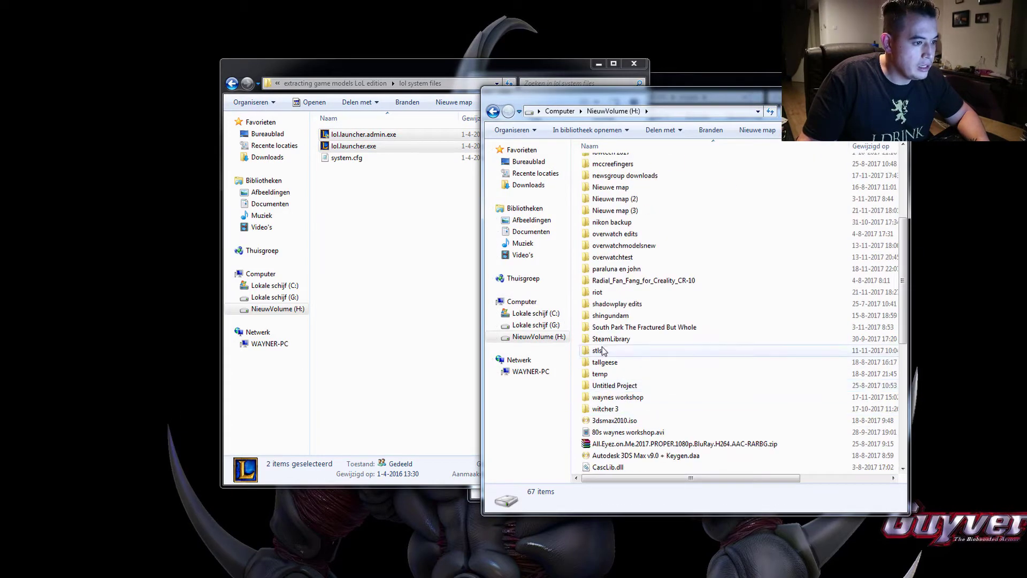
double_click(598, 293)
scroll(600, 298, "down", 12)
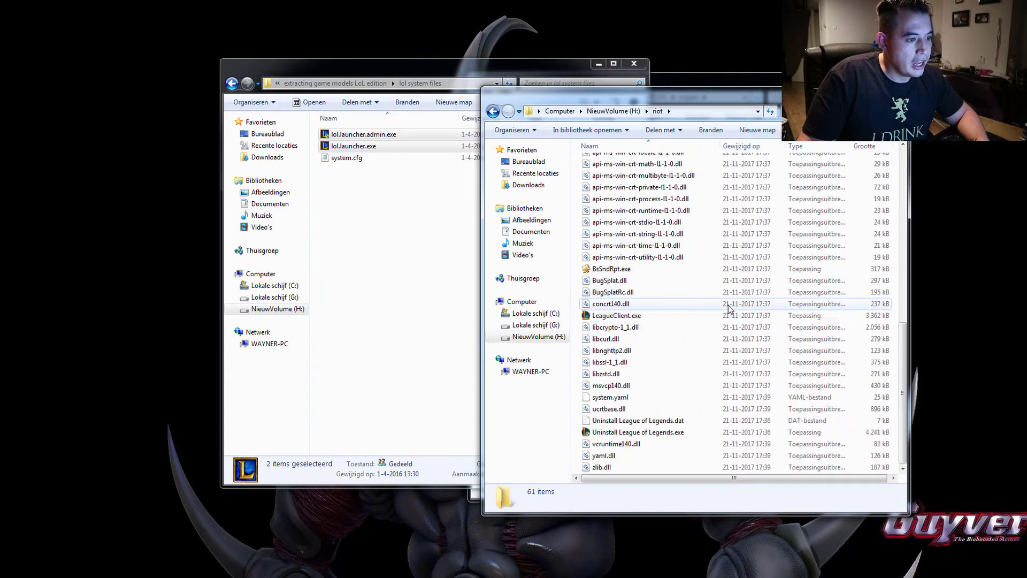
key("ctrl+v")
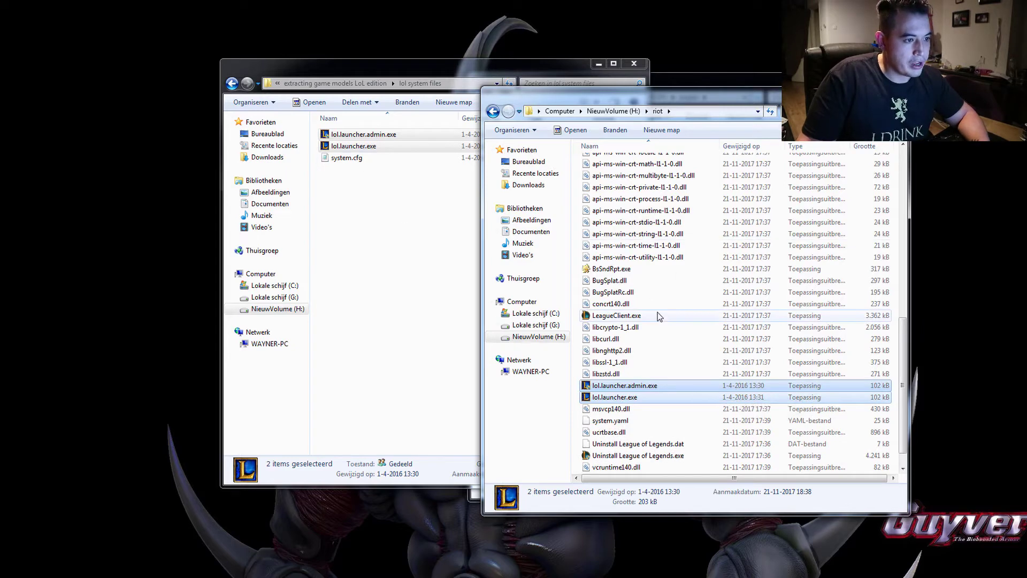
left_click(615, 315)
scroll(616, 315, "up", 10)
Move system.cfg from the lol system files folder into RADS\system inside the riot folder
left_click(381, 242)
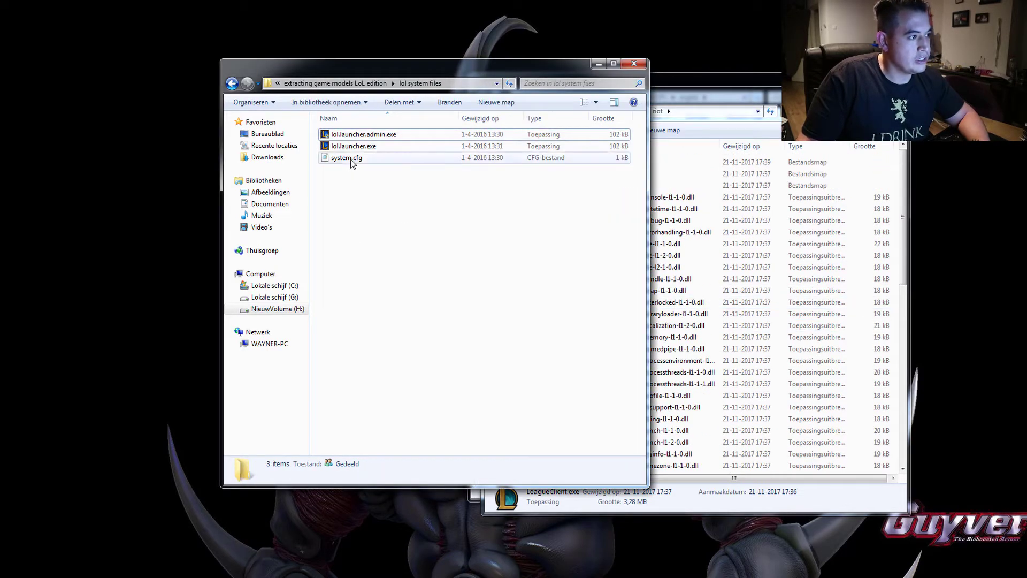
left_click(351, 159)
left_click_drag(402, 66, 229, 56)
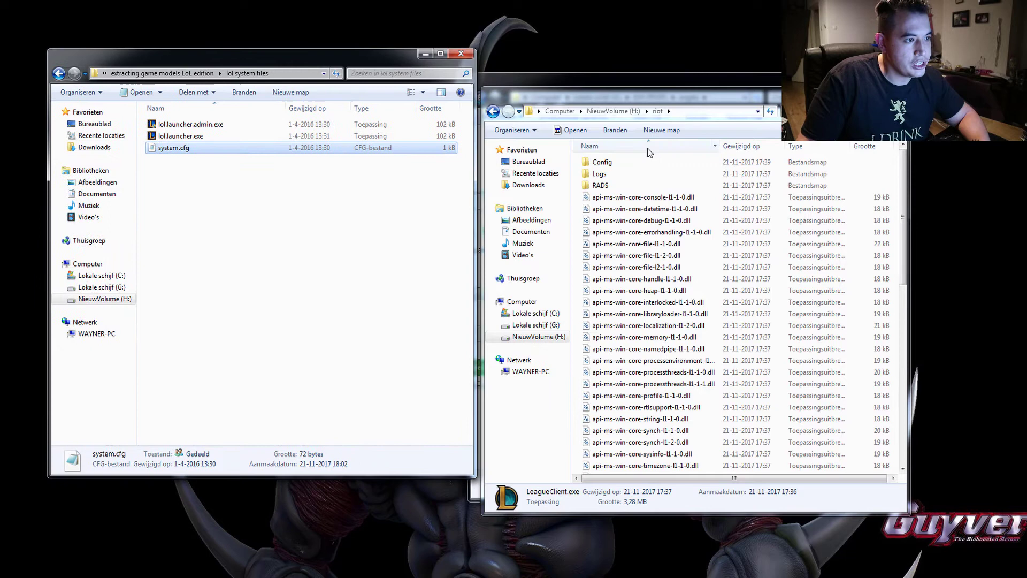
left_click(615, 96)
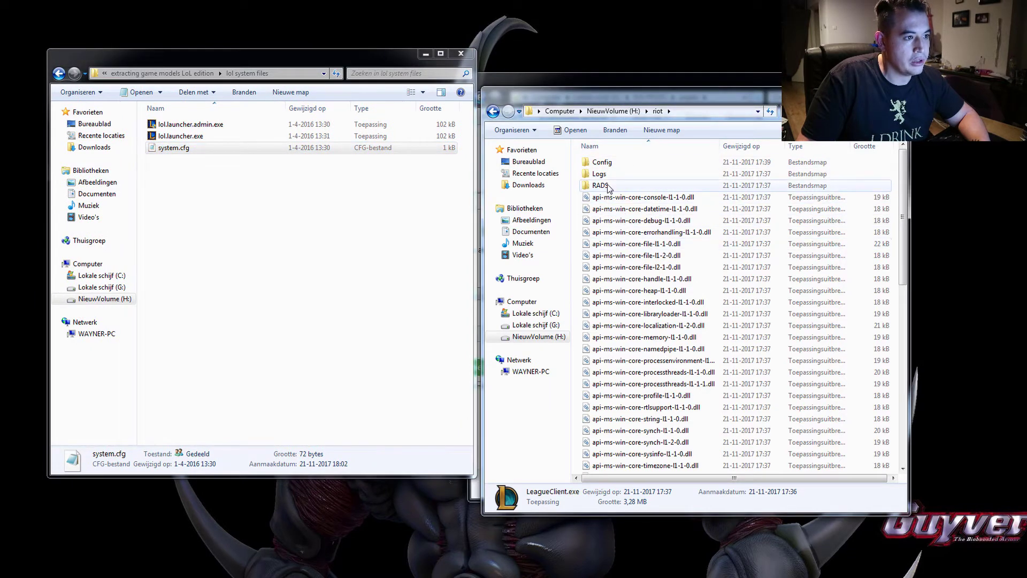
double_click(607, 186)
double_click(601, 186)
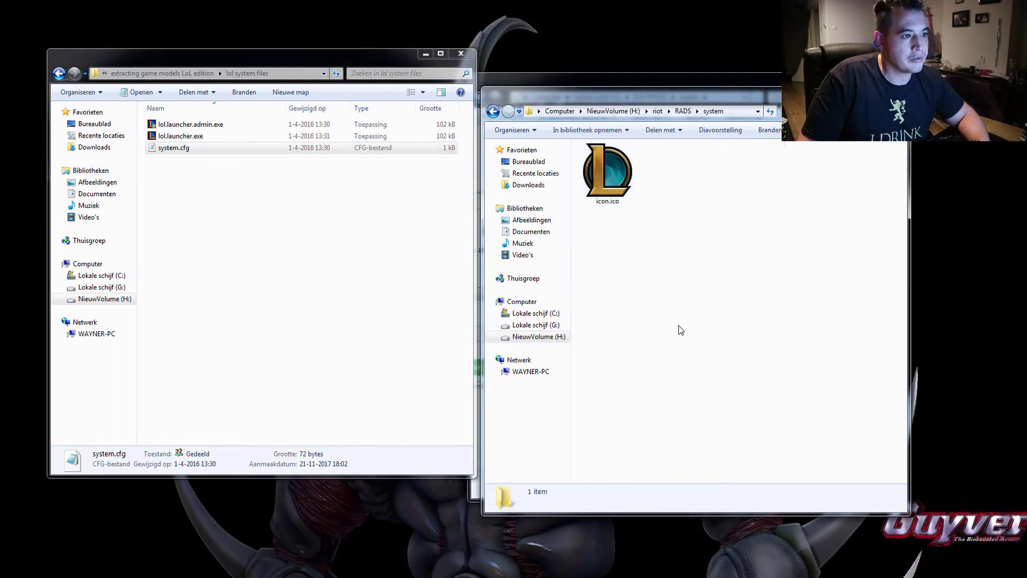
left_click(608, 174)
left_click(624, 270)
left_click(172, 148)
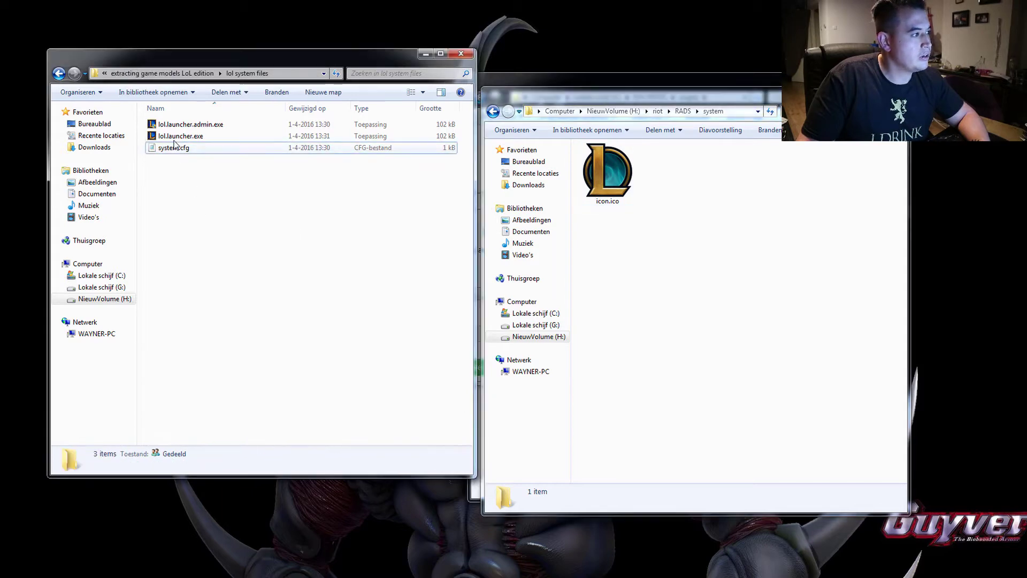
left_click_drag(173, 148, 688, 214)
Open the moved system.cfg in the text editor, check its Region value, and close the file
left_click(675, 177)
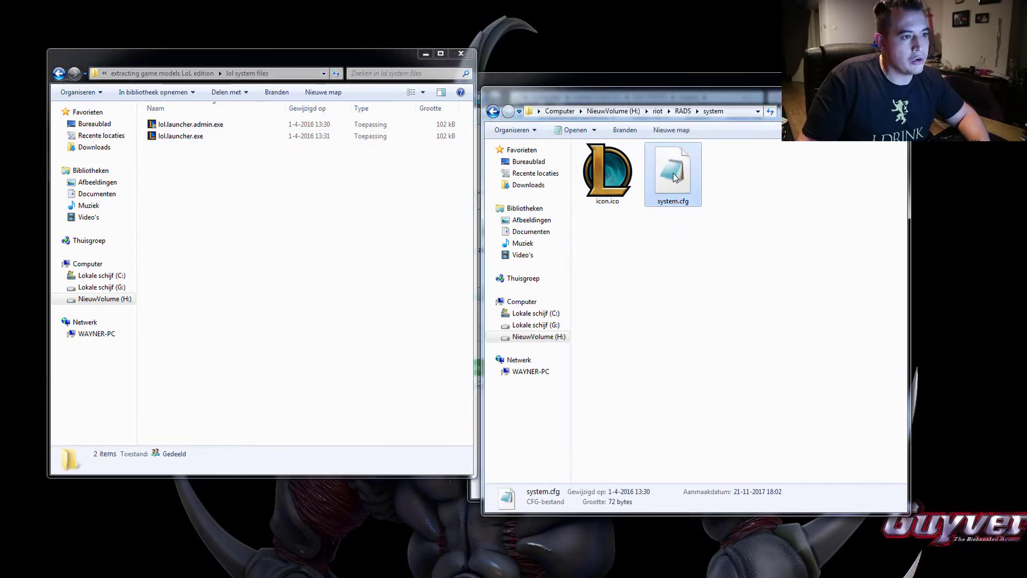
double_click(674, 178)
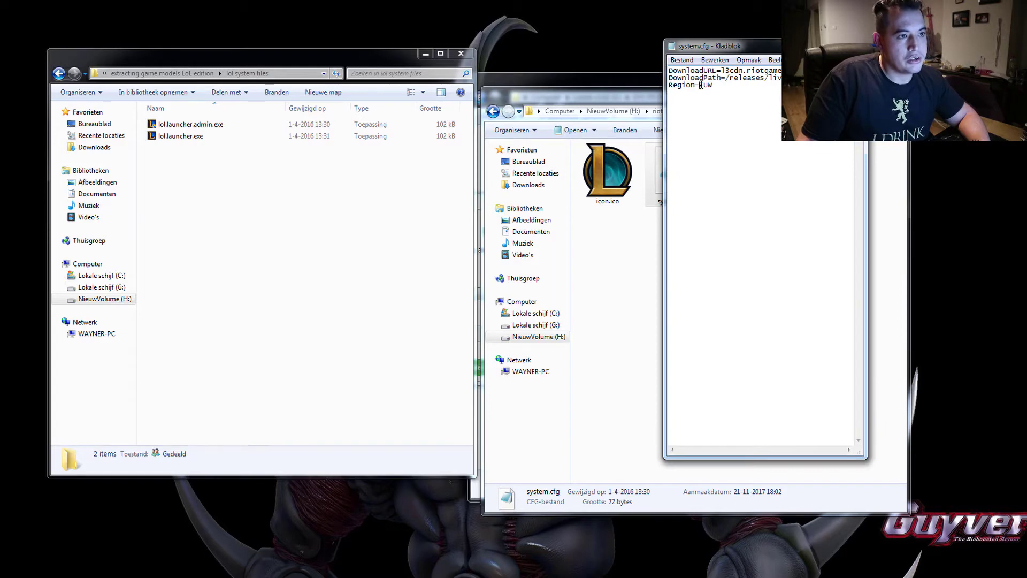
left_click_drag(701, 85, 716, 85)
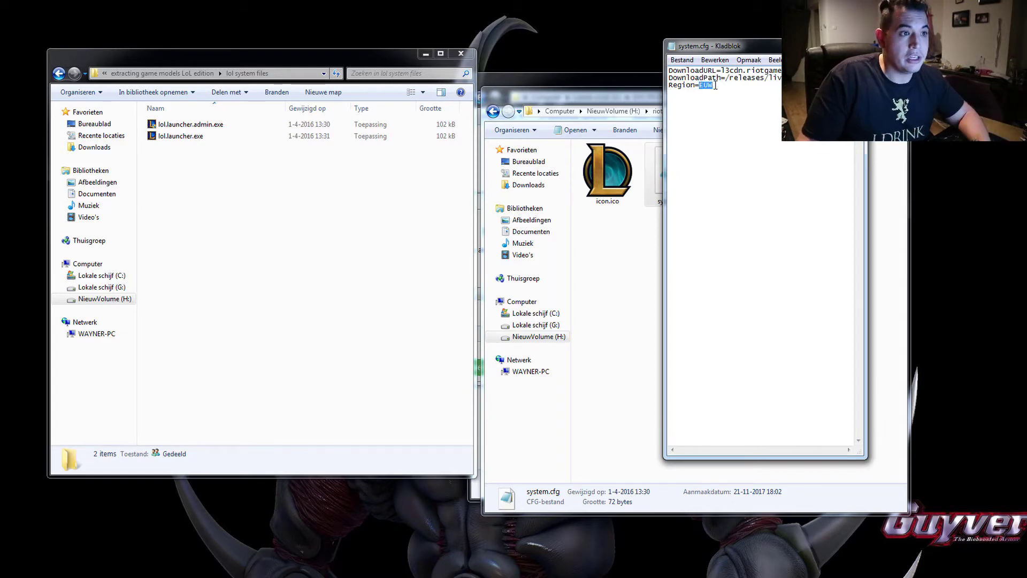
left_click(715, 85)
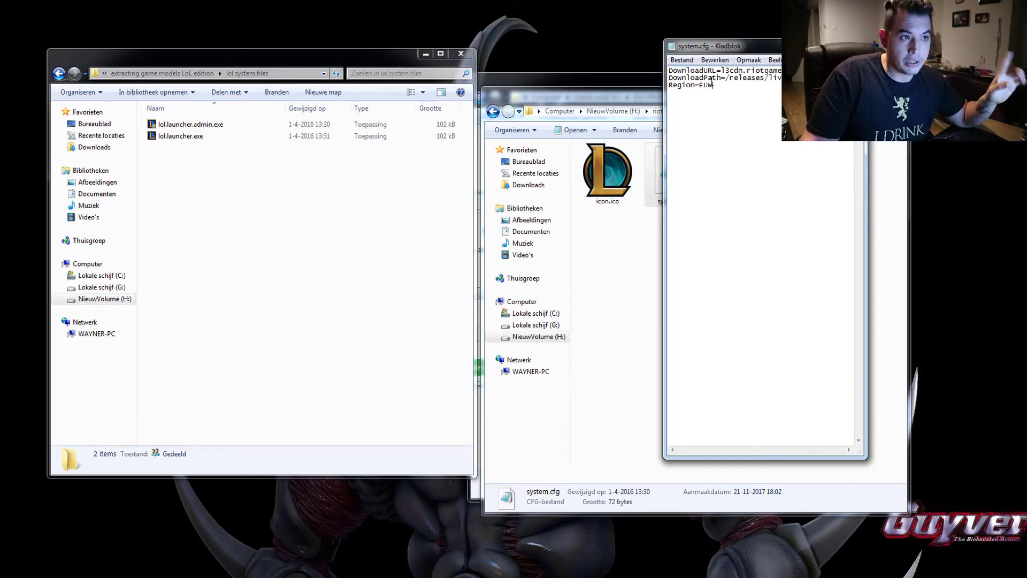
key("alt+F4")
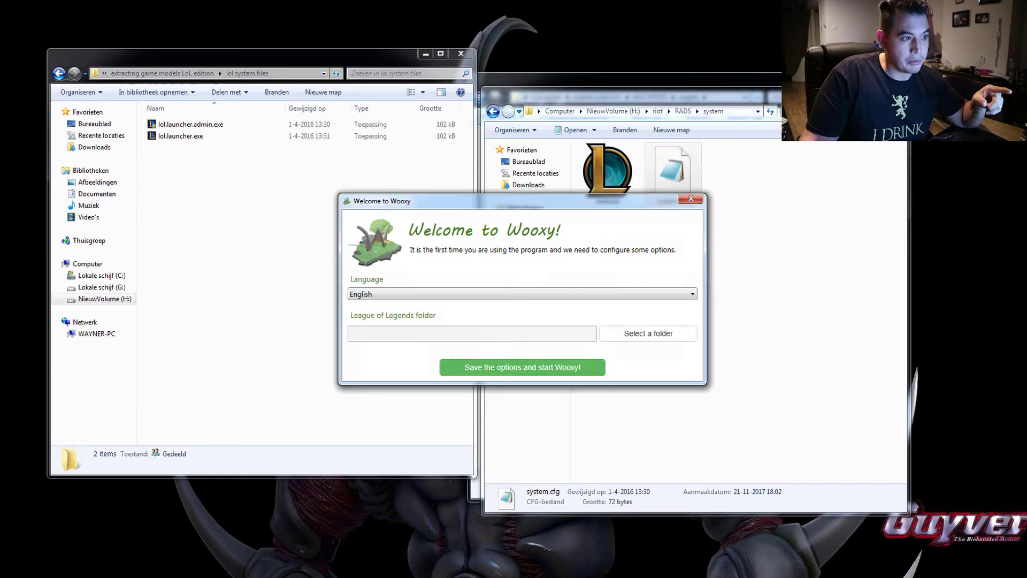
Set the League of Legends folder to riot on NieuwVolume (H:), keep English as the language, and save the options to start Wooxy
left_click(678, 336)
left_click(483, 301)
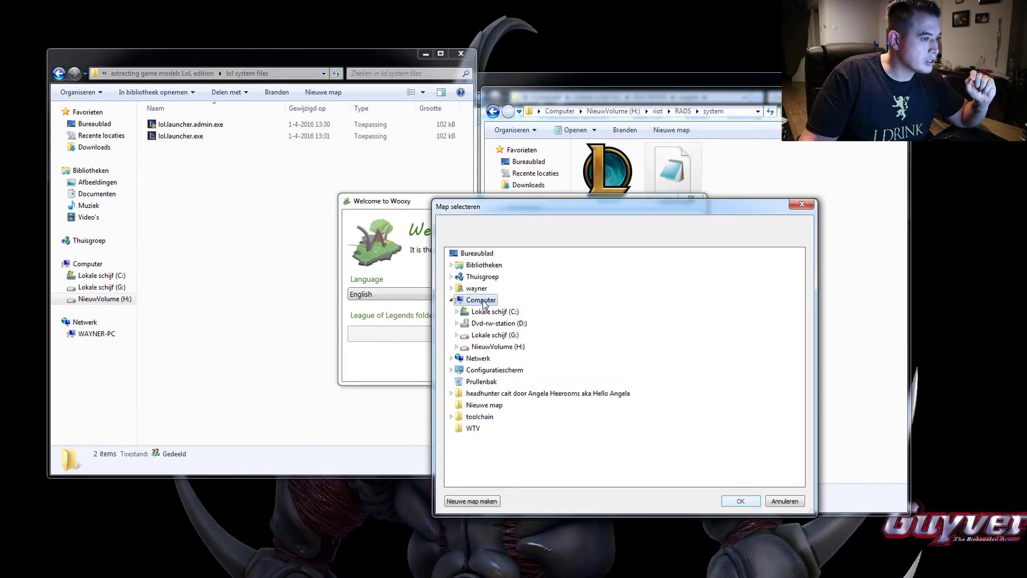
double_click(506, 347)
scroll(527, 358, "down", 5)
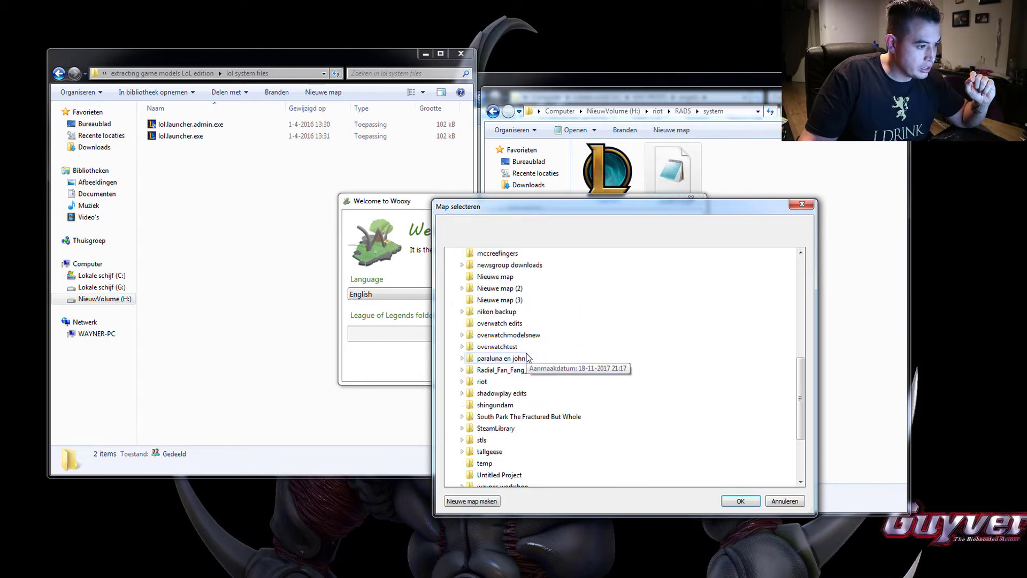
scroll(522, 439, "down", 3)
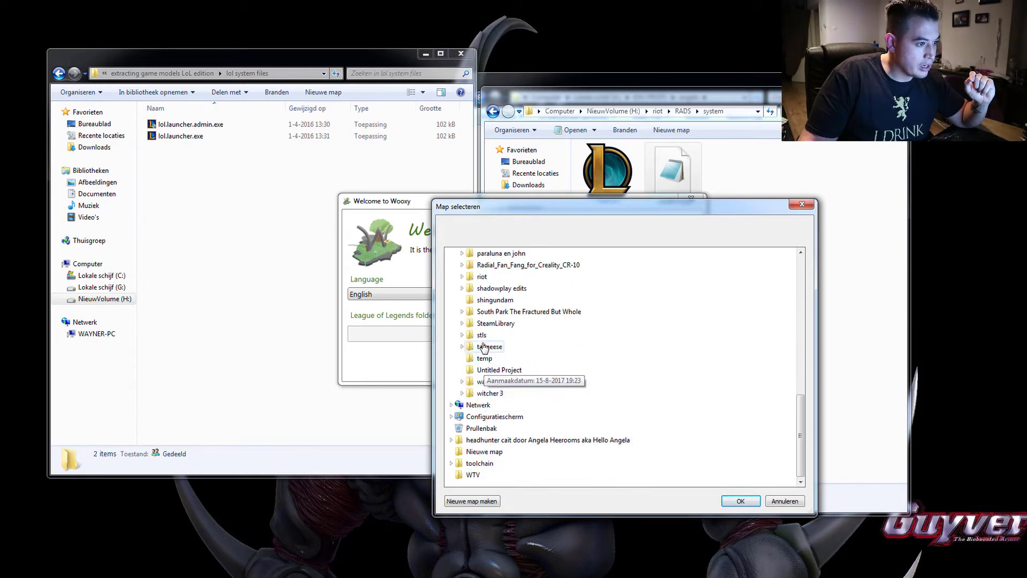
scroll(482, 350, "up", 2)
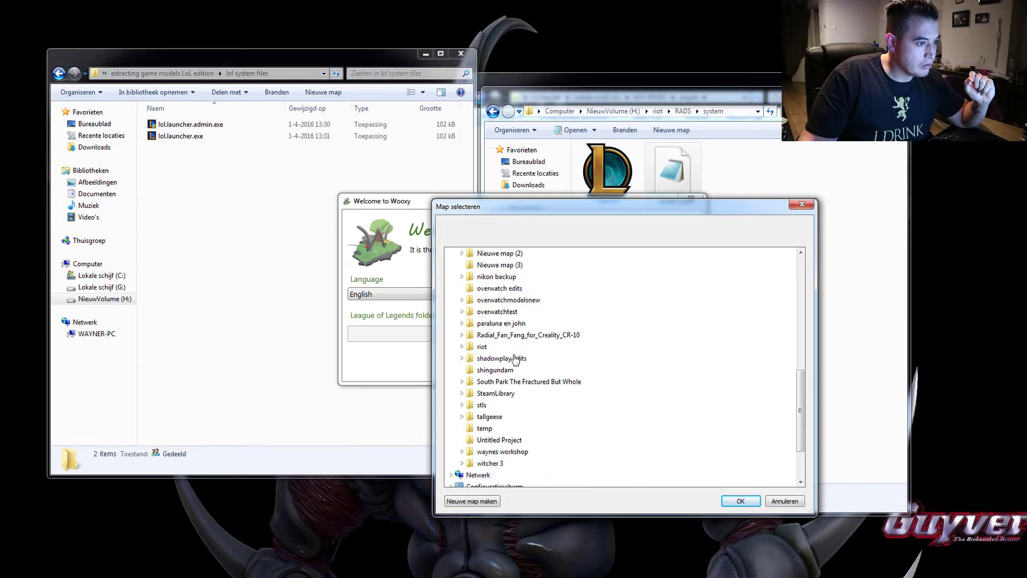
left_click(482, 347)
left_click(740, 501)
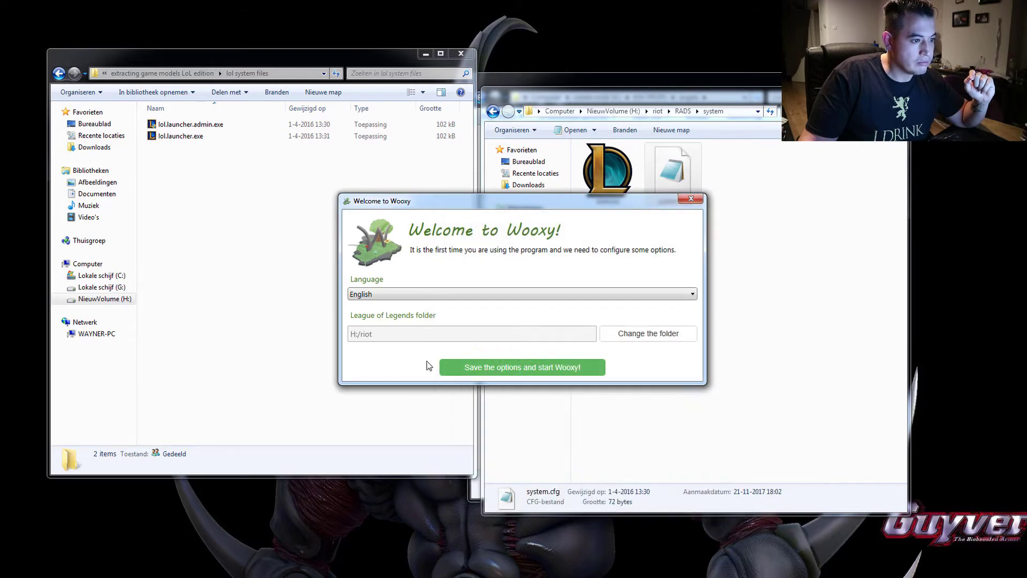
left_click(503, 368)
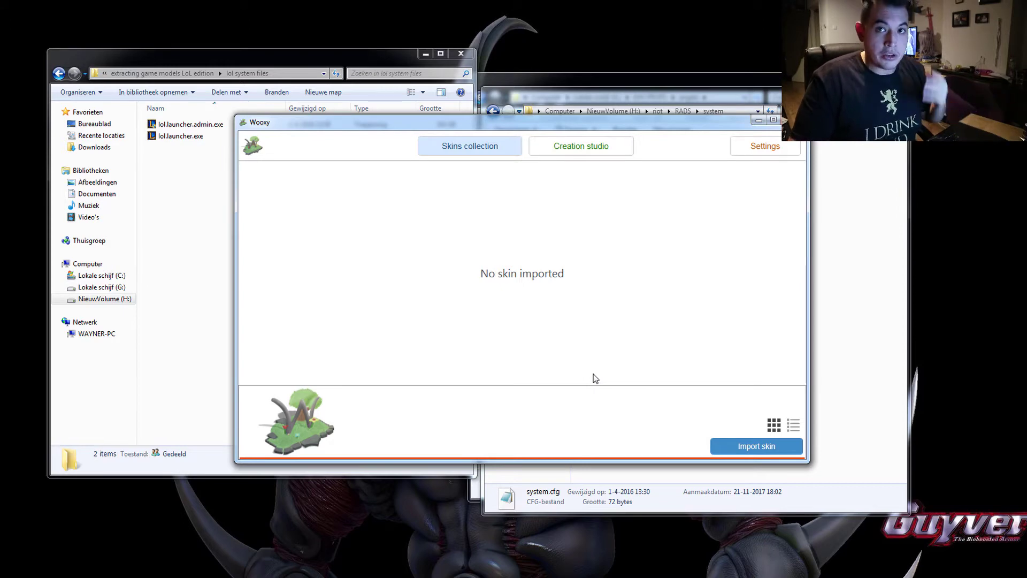
Open the Files extractor in the Creation studio and filter by type for DDS textures and SKN/SKL model files
left_click(579, 153)
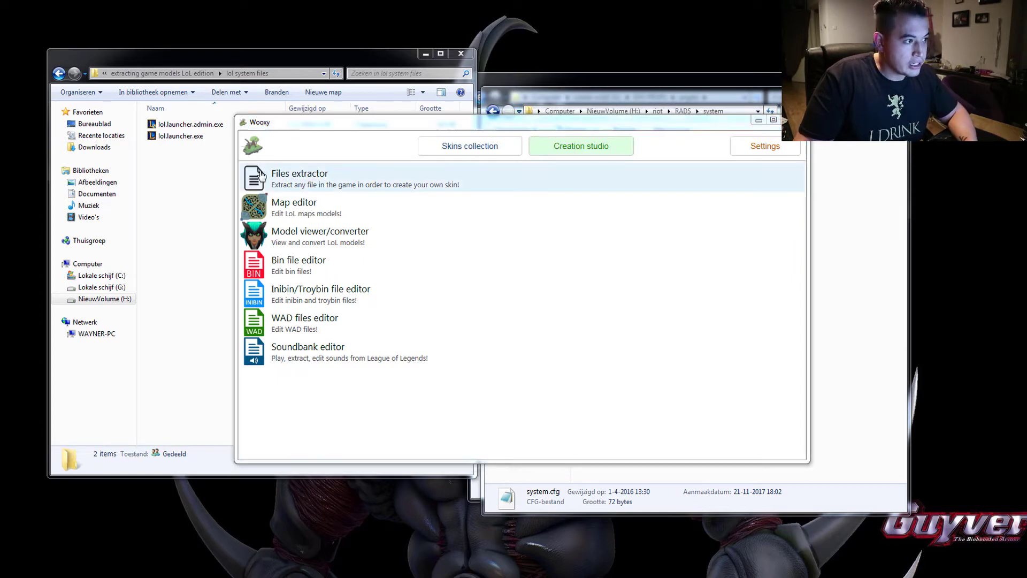
left_click(465, 177)
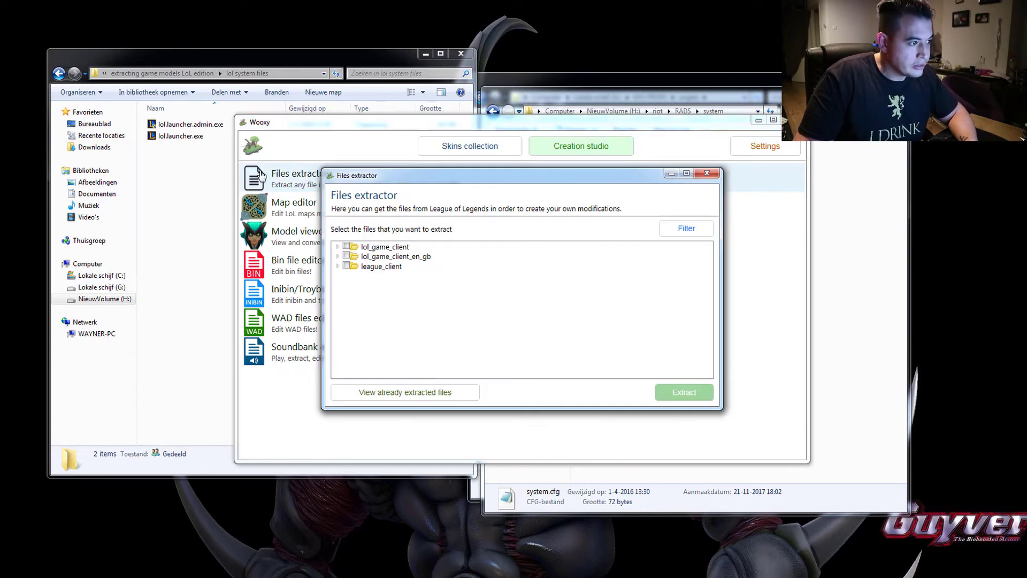
left_click(685, 229)
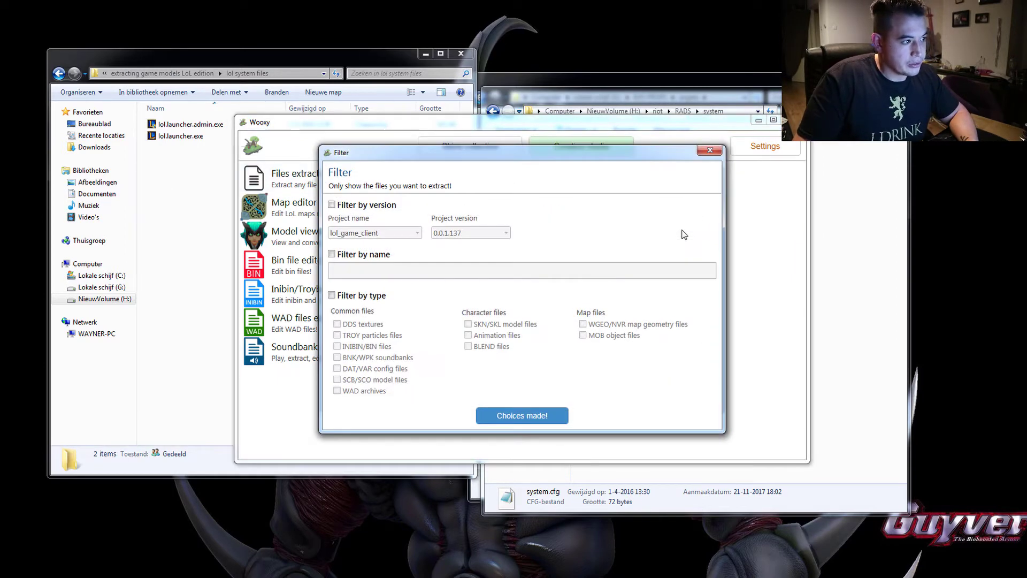
left_click(332, 296)
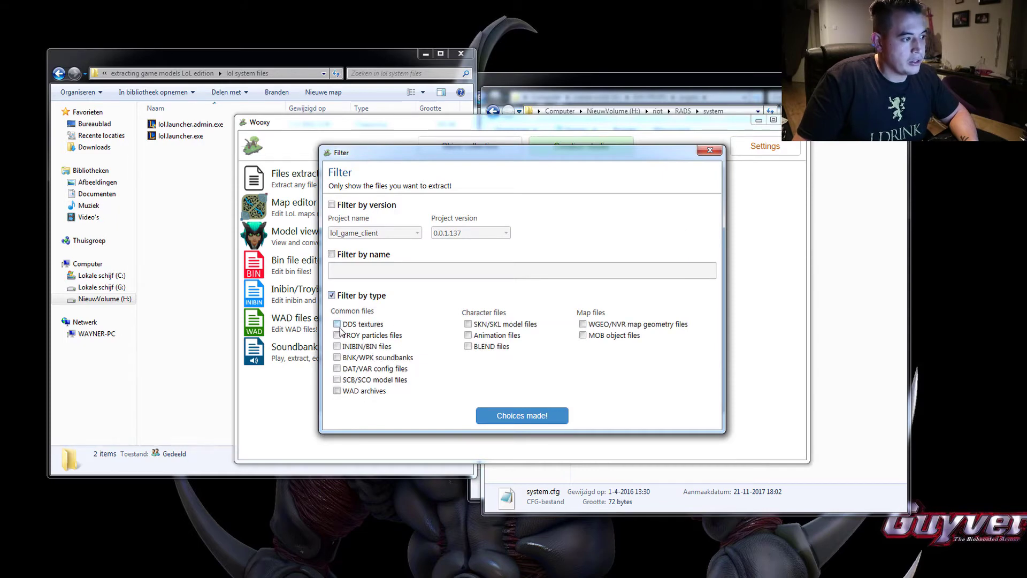
left_click(337, 325)
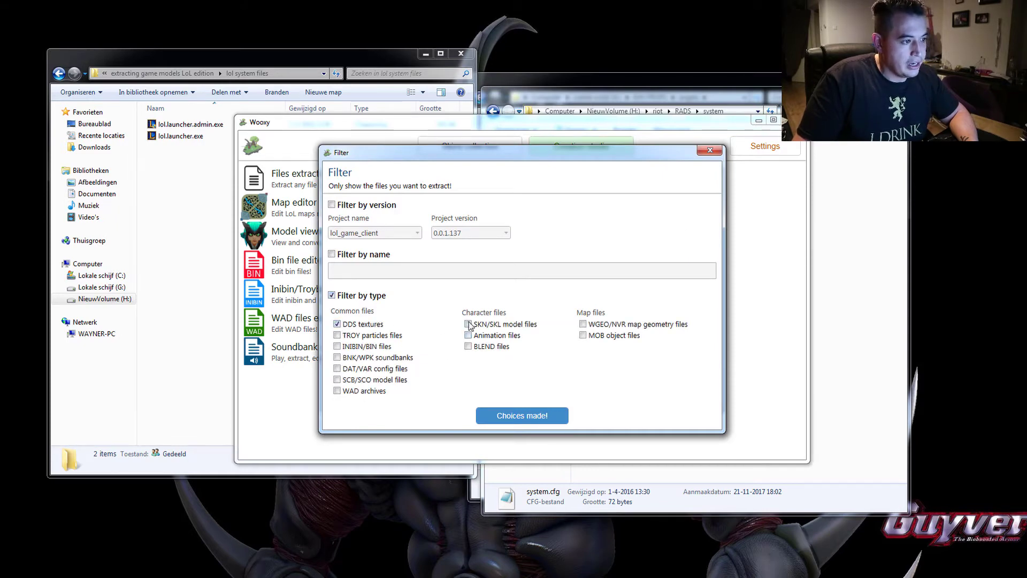
left_click(469, 325)
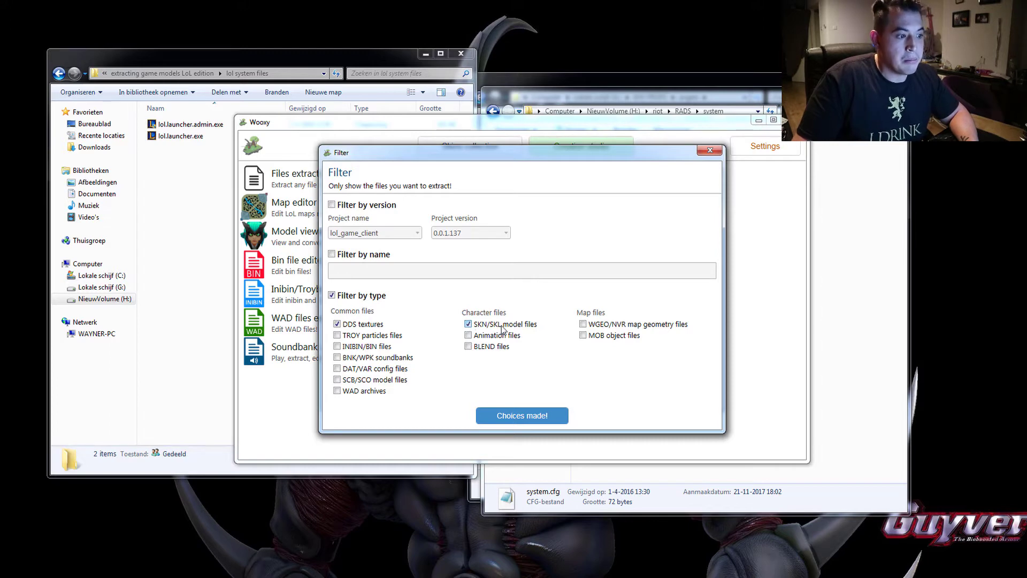
left_click(534, 417)
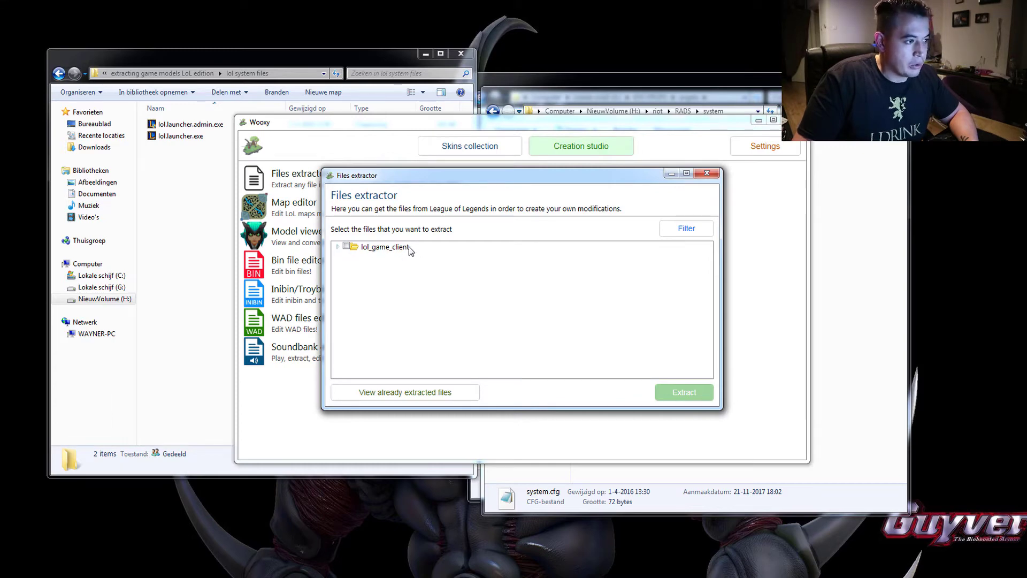
Expand lol_game_client > DATA > Characters > Caitlyn > Skins in the file tree to list her skin folders
left_click(338, 248)
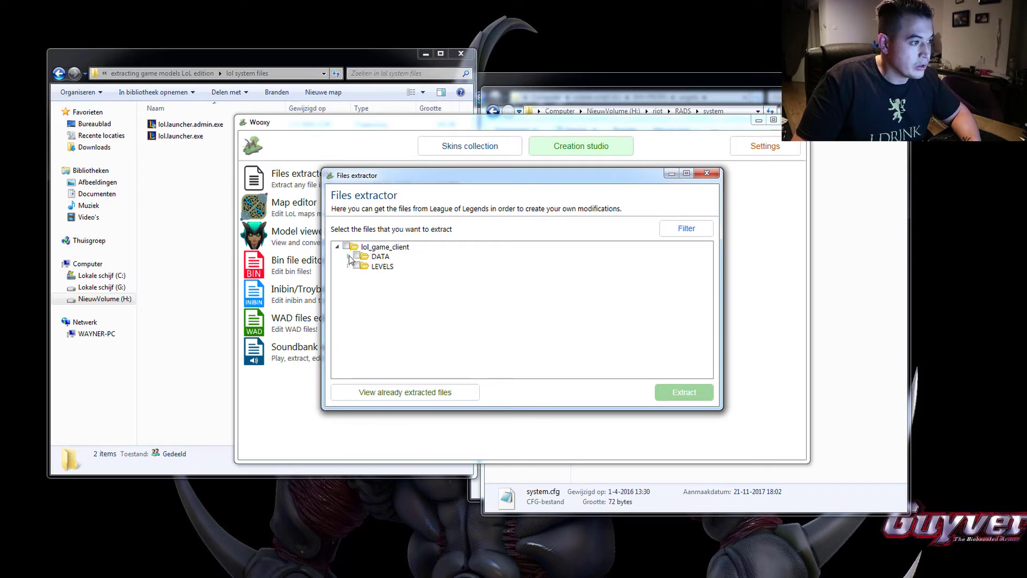
left_click(348, 257)
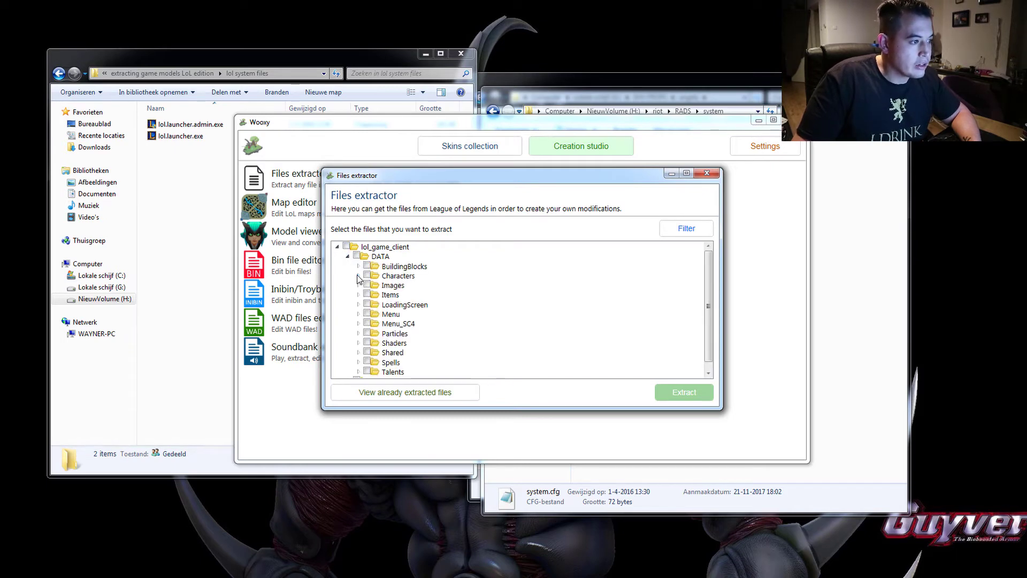
left_click(357, 276)
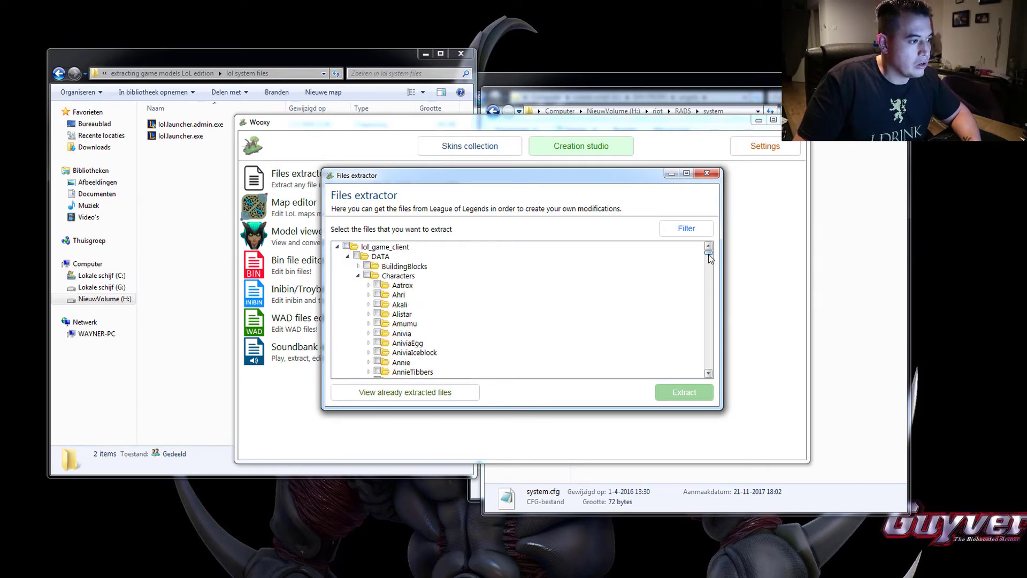
left_click_drag(708, 256, 712, 266)
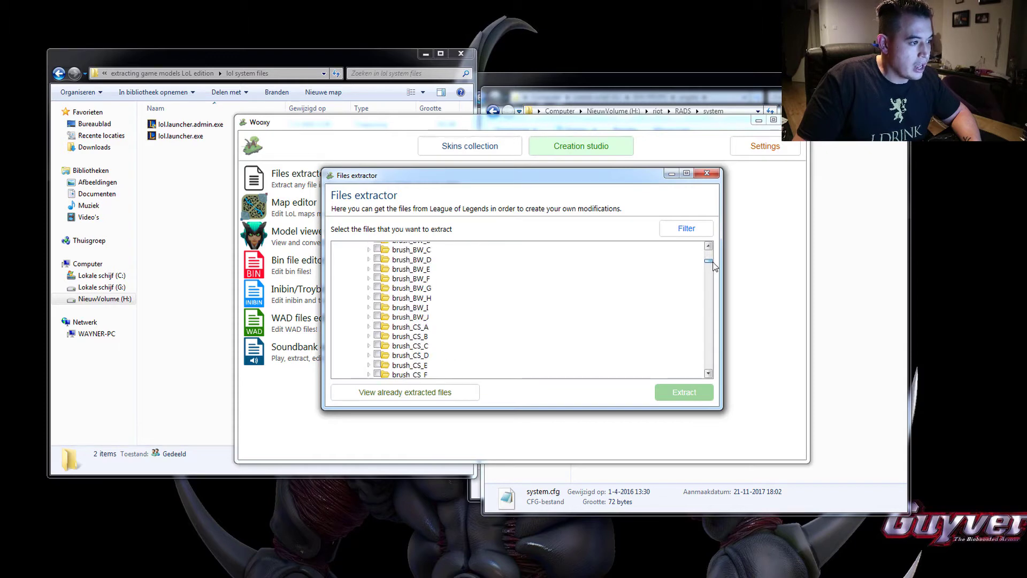
scroll(480, 292, "down", 5)
scroll(480, 296, "down", 10)
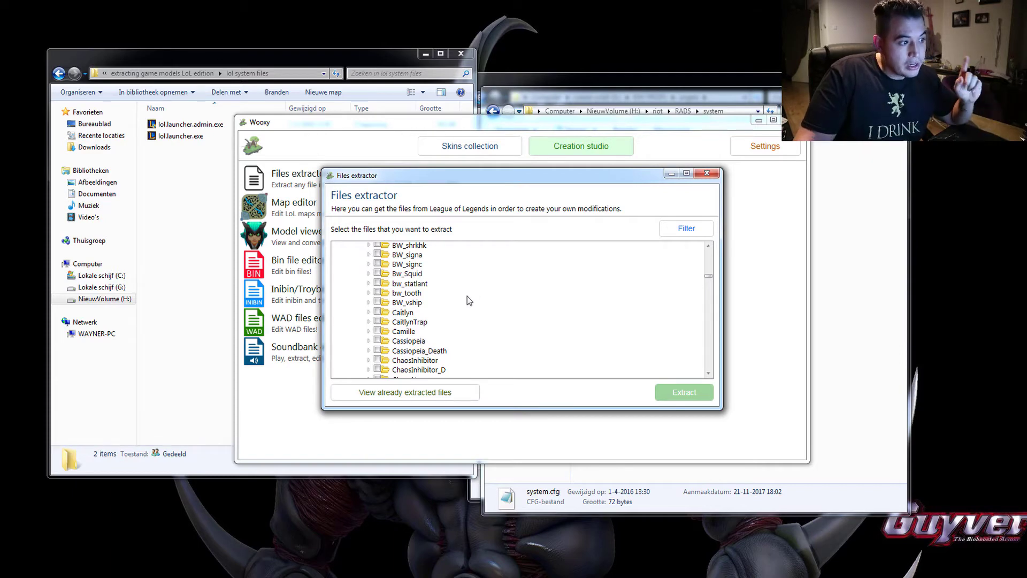
left_click(369, 312)
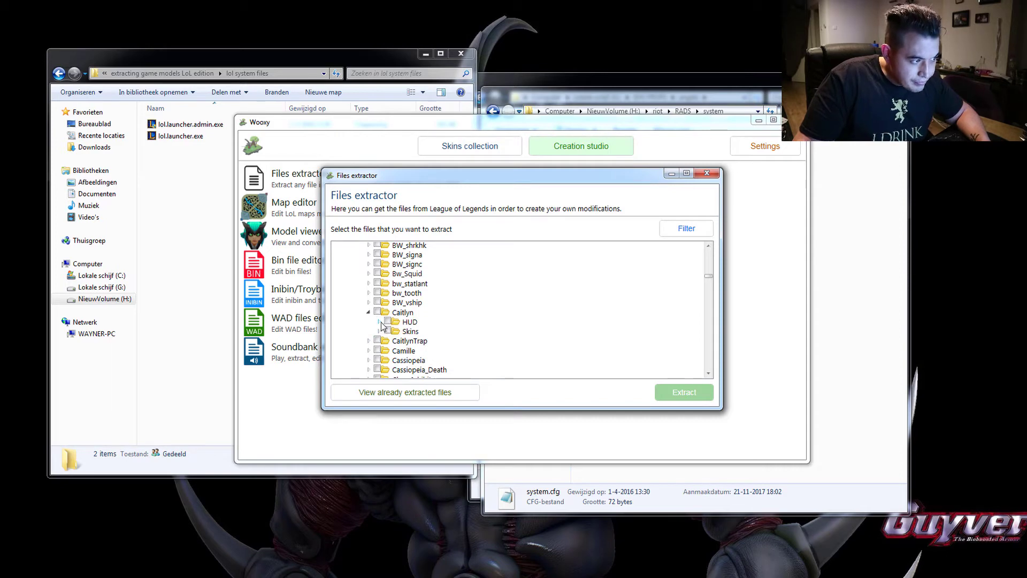
left_click(378, 331)
scroll(465, 330, "down", 2)
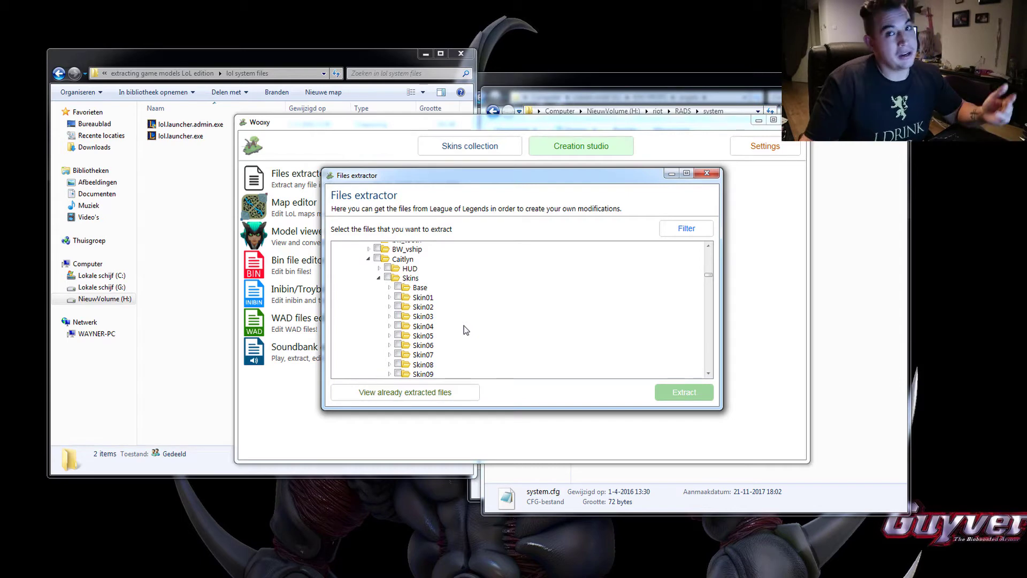
scroll(464, 330, "down", 1)
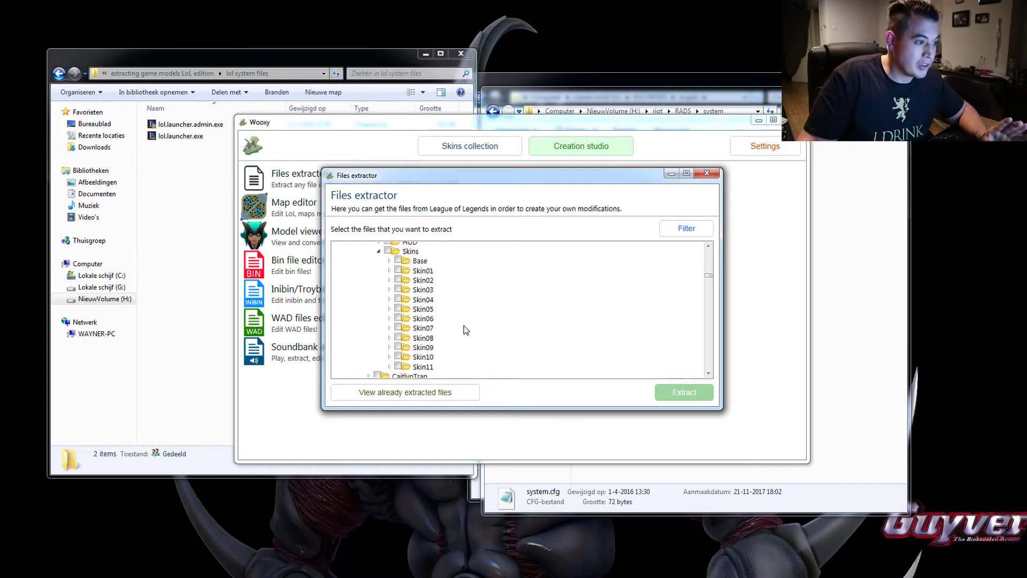
Select Caitlyn_Skin06.skn and caitlyn_skin06_TX_CM.dds in the Skin06 folder and extract them to the default path, keeping the original game paths
left_click(388, 318)
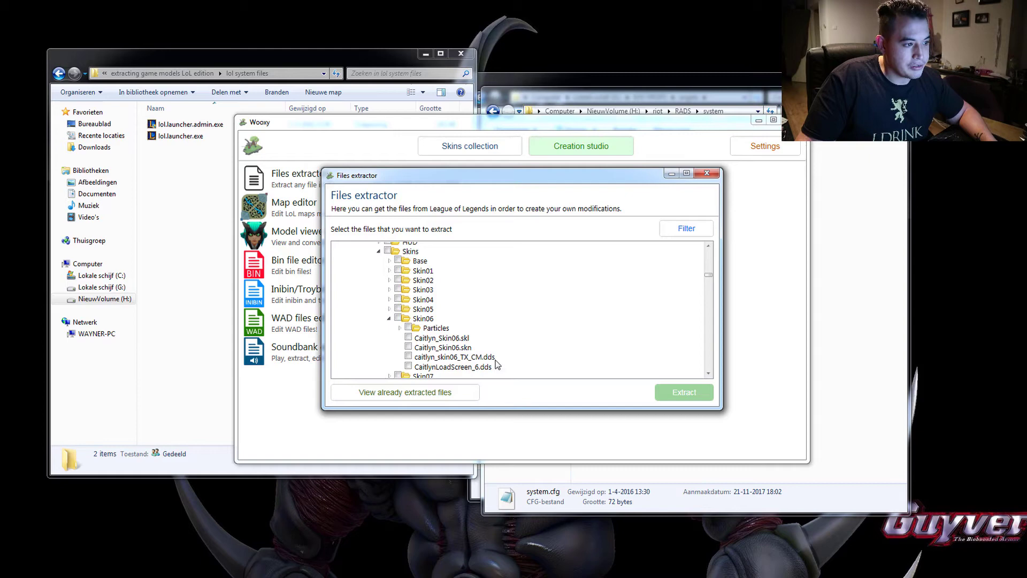
left_click(408, 348)
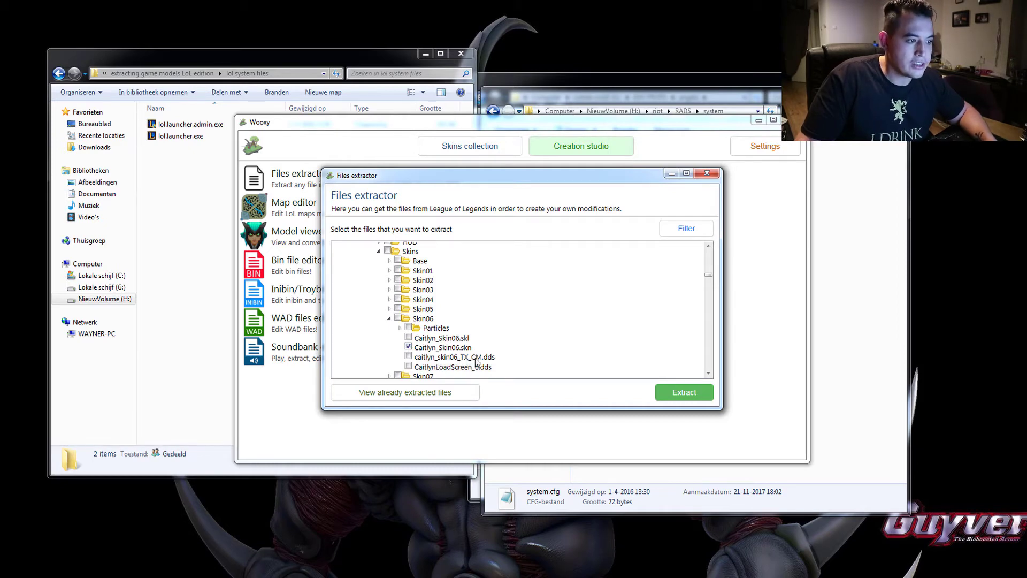
left_click(408, 357)
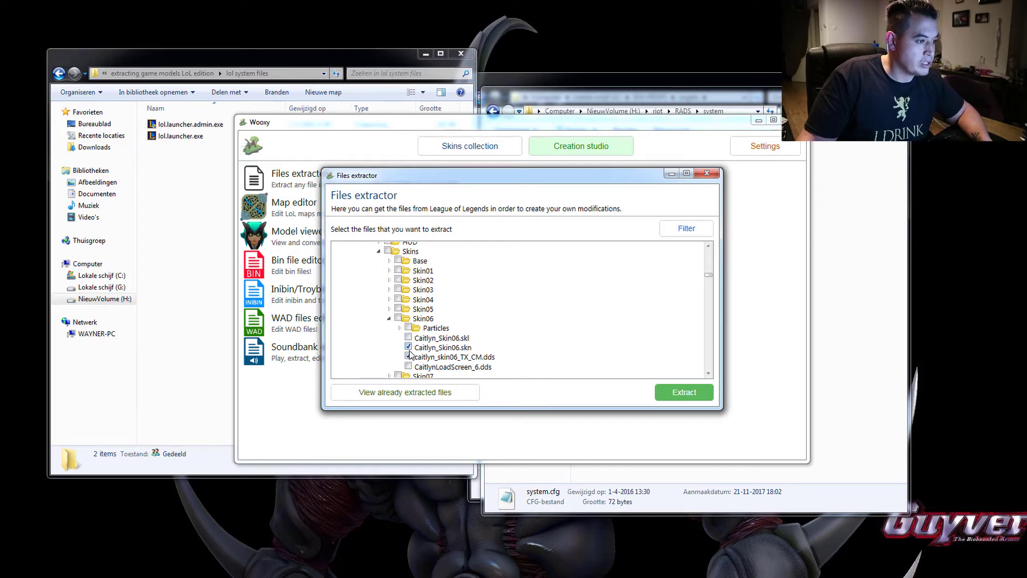
left_click(670, 393)
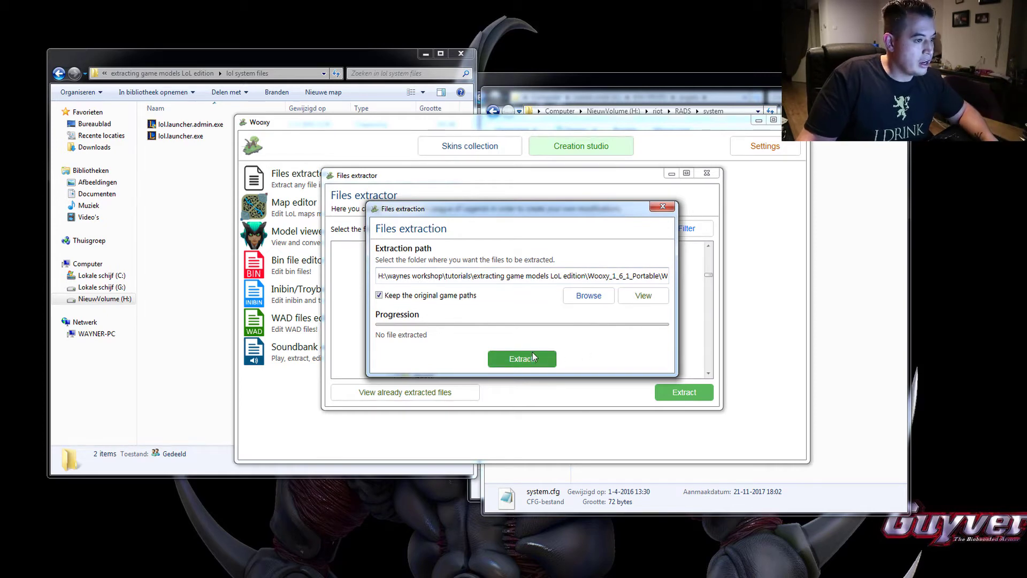
left_click(533, 357)
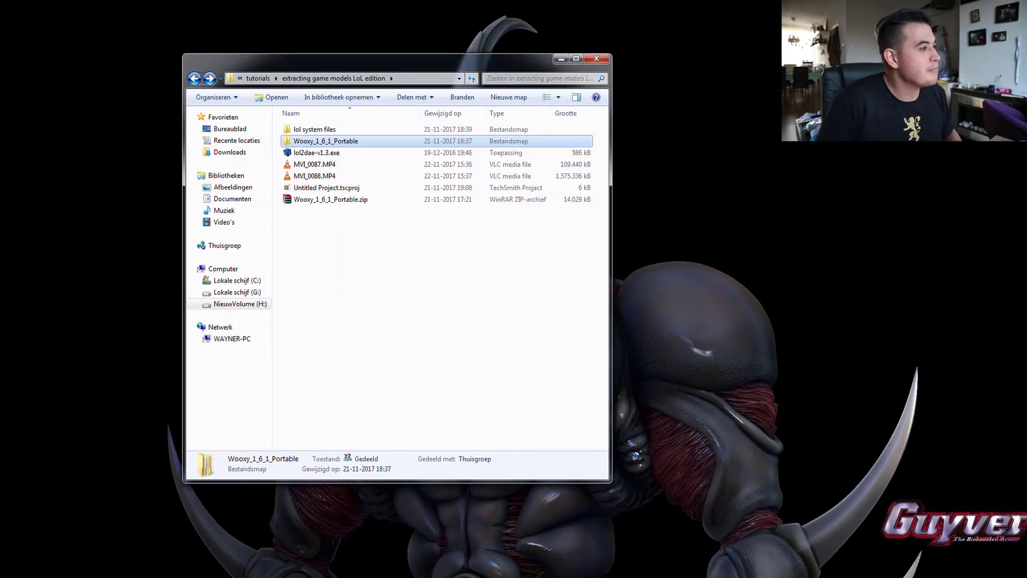
Run lol2dae-v1.3.exe from the extracting game models LoL edition folder and load the extracted Caitlyn_Skin06.skn as the mesh file
double_click(313, 153)
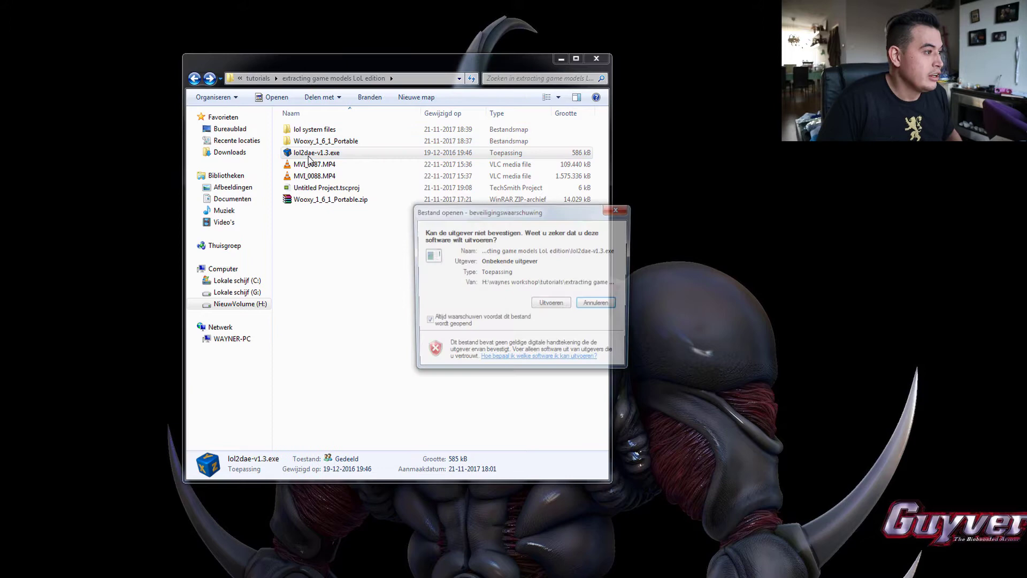
left_click(553, 305)
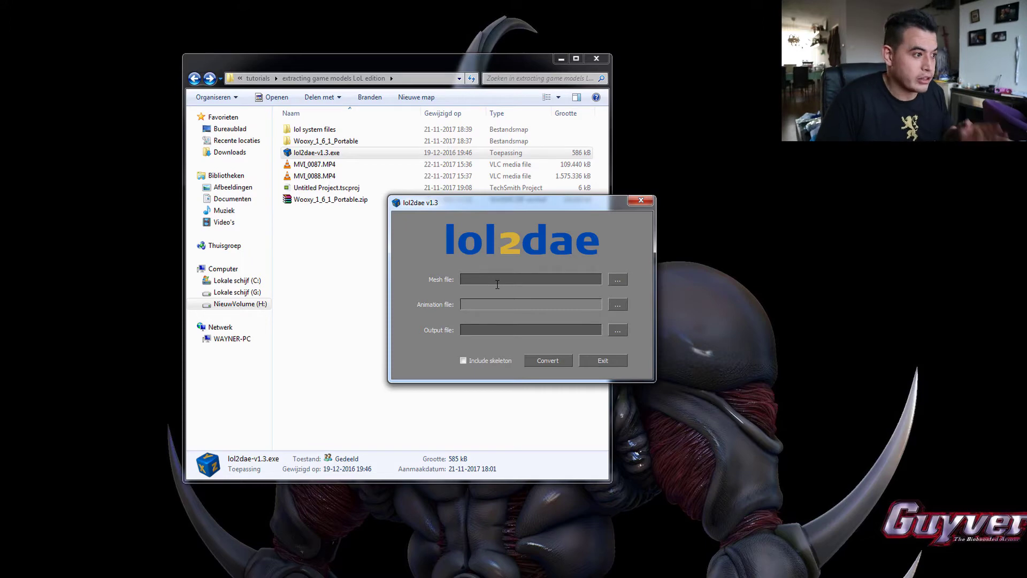
left_click(621, 282)
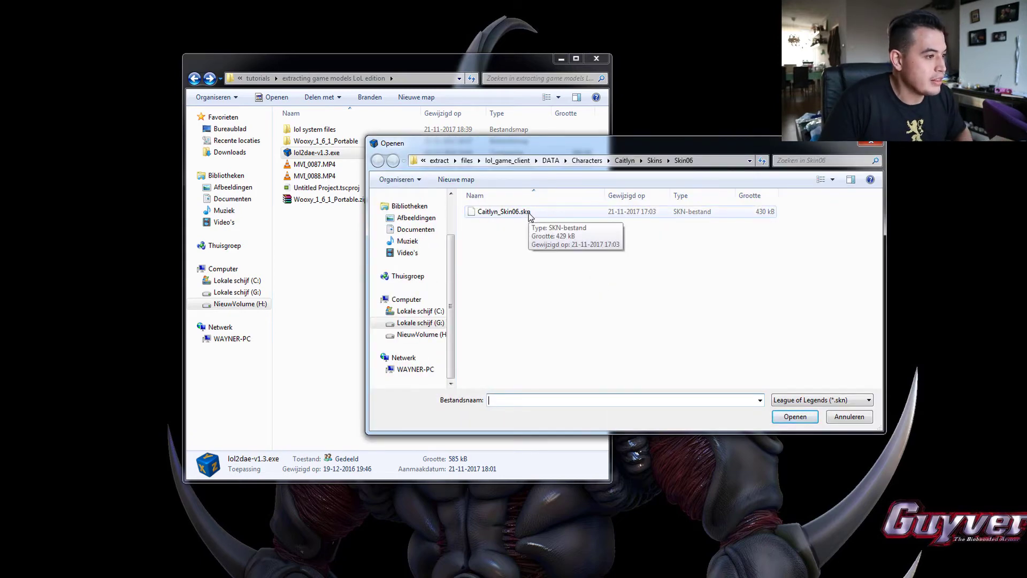
left_click(521, 215)
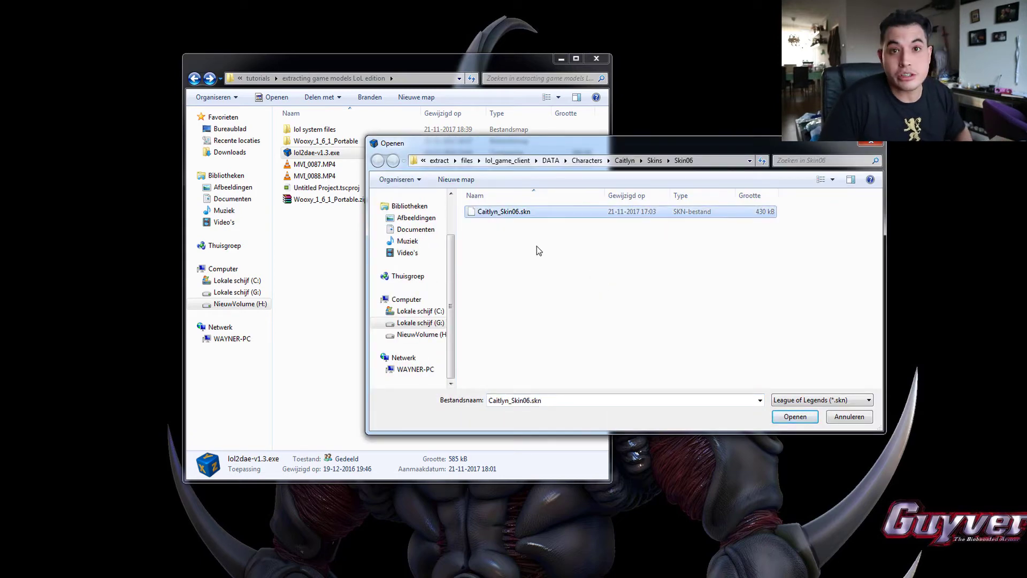
double_click(528, 213)
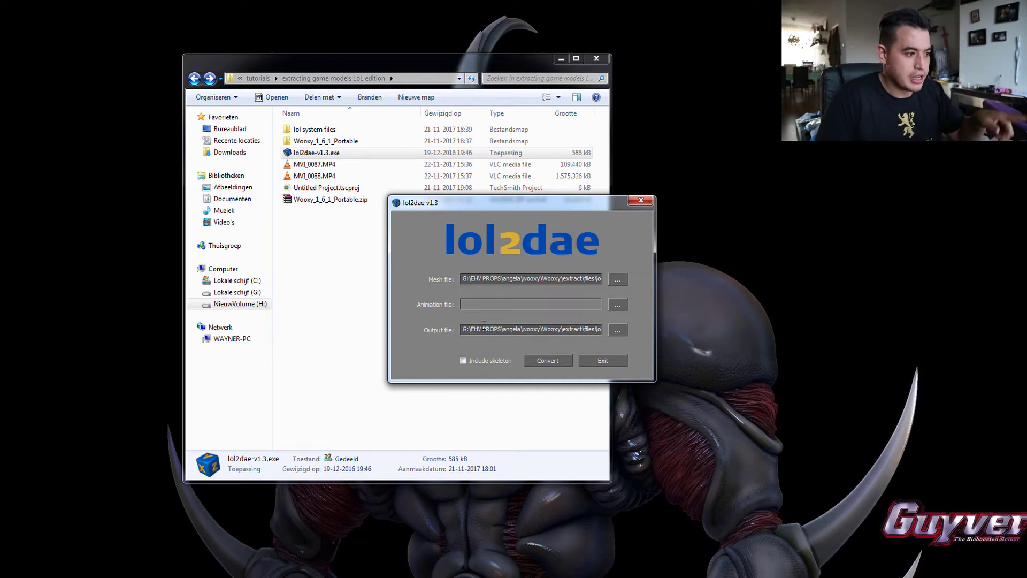
Convert the loaded Caitlyn mesh with Include skeleton turned off, using the suggested output file, and dismiss the message
left_click(464, 360)
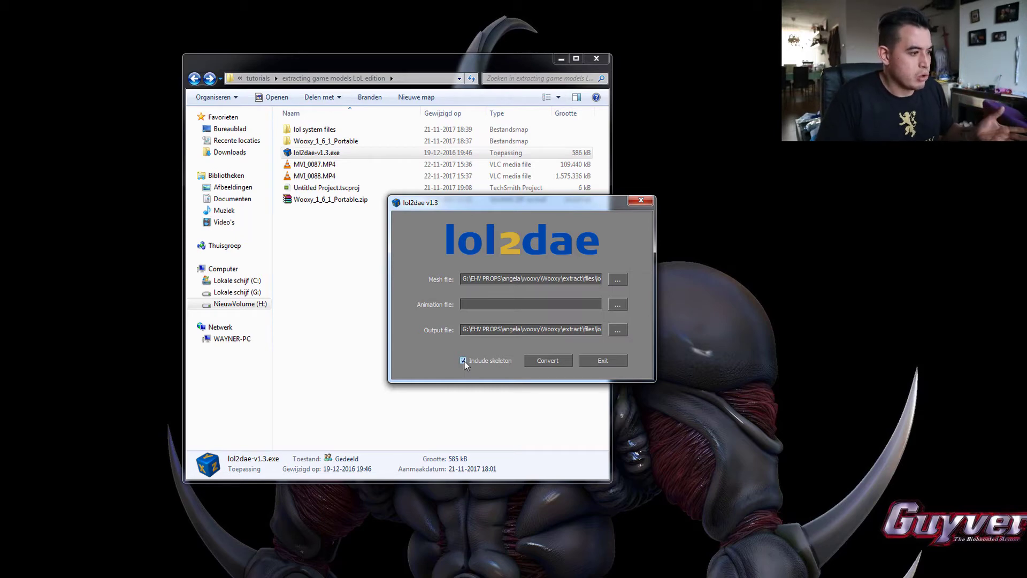
left_click(464, 360)
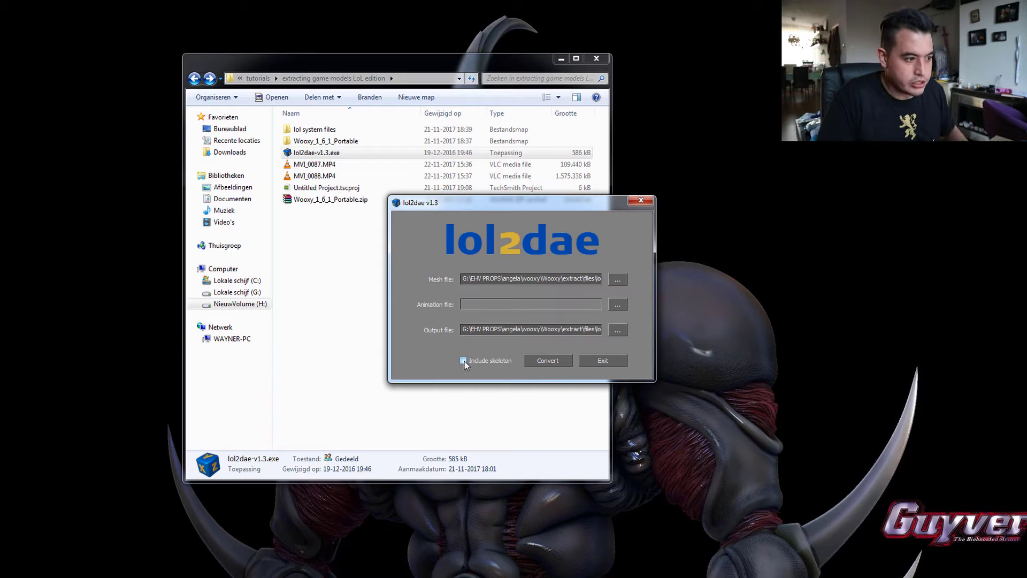
left_click(545, 361)
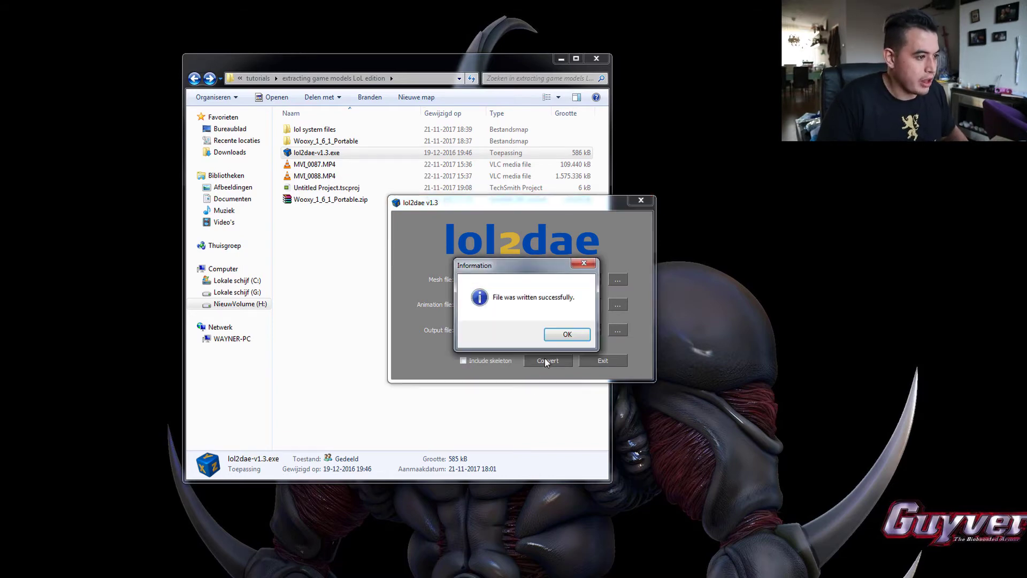
left_click(564, 336)
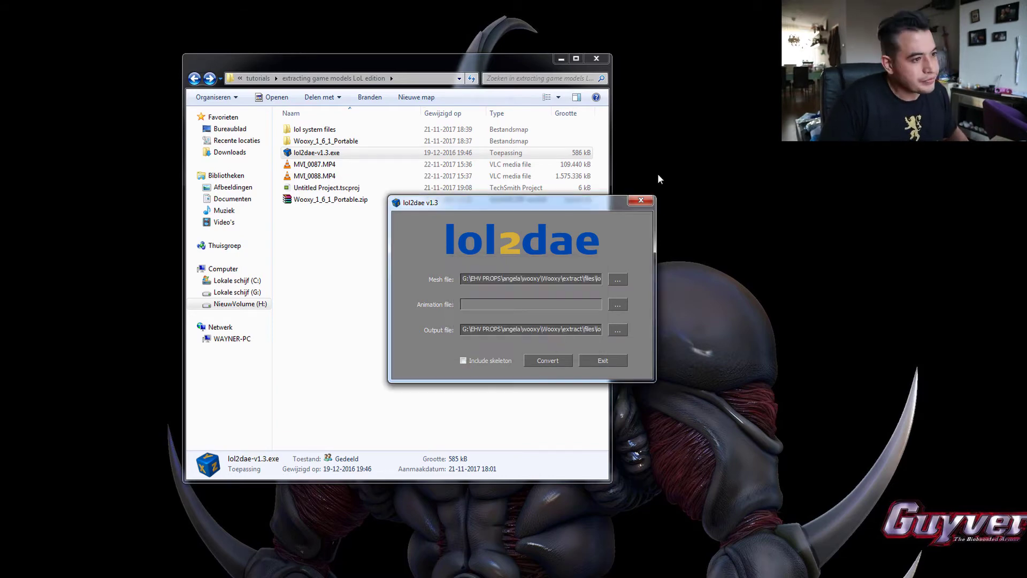
Close lol2dae, switch to Blender and delete the default cube, lamp and camera from the scene
left_click(641, 200)
left_click(374, 257)
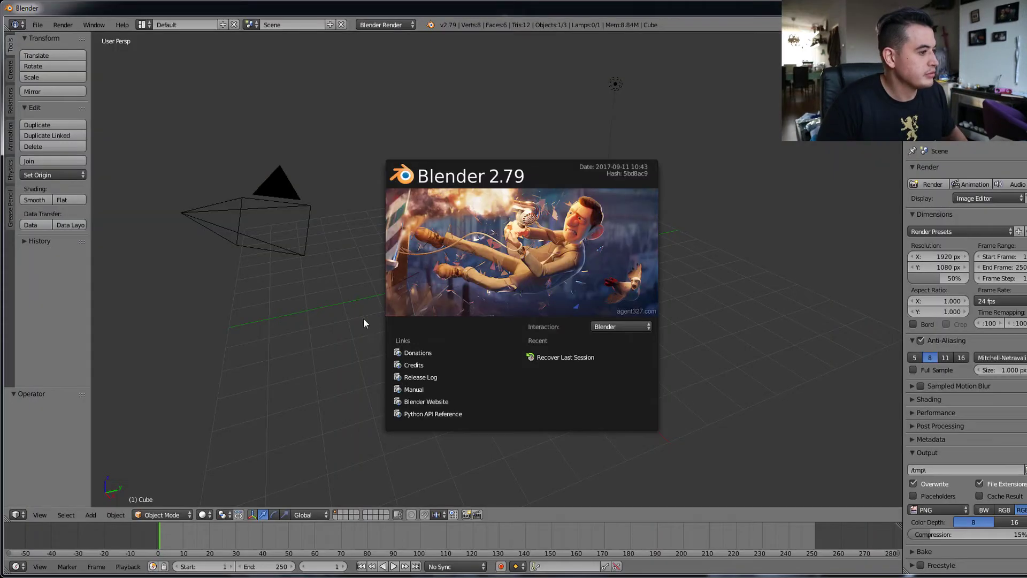
left_click(351, 345)
key("x")
left_click(461, 268)
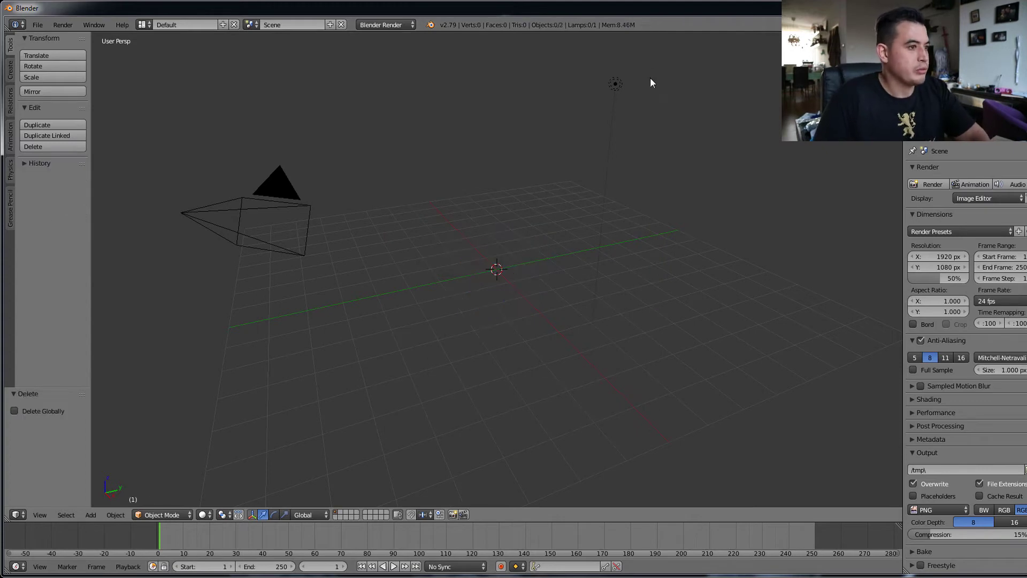
right_click(615, 86)
key("x")
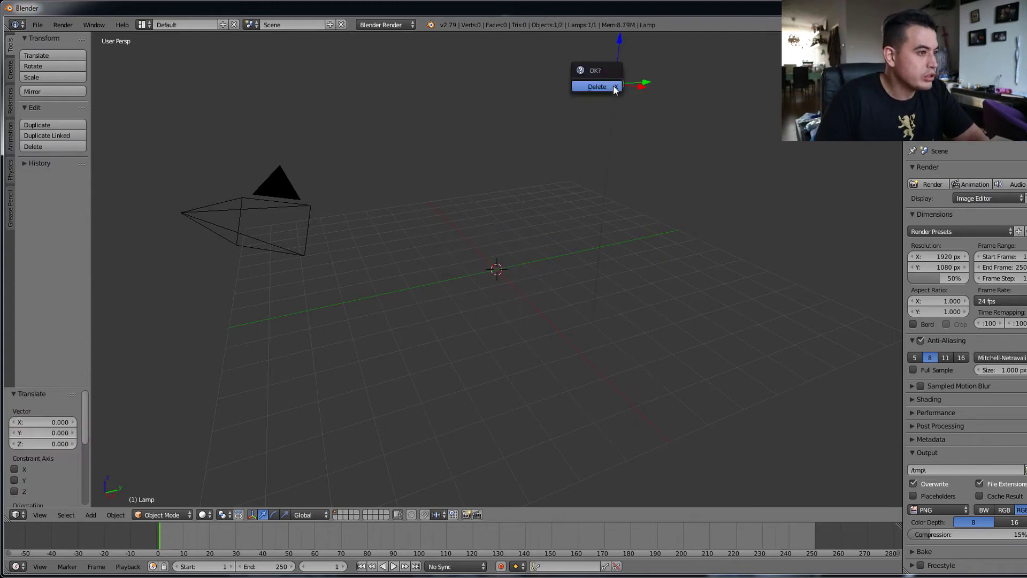
left_click(614, 85)
right_click(294, 200)
key("x")
left_click(285, 194)
Import the COLLADA file Caitlyn_Skin06.dae from the recent Skin06 folder into the empty scene
left_click(37, 26)
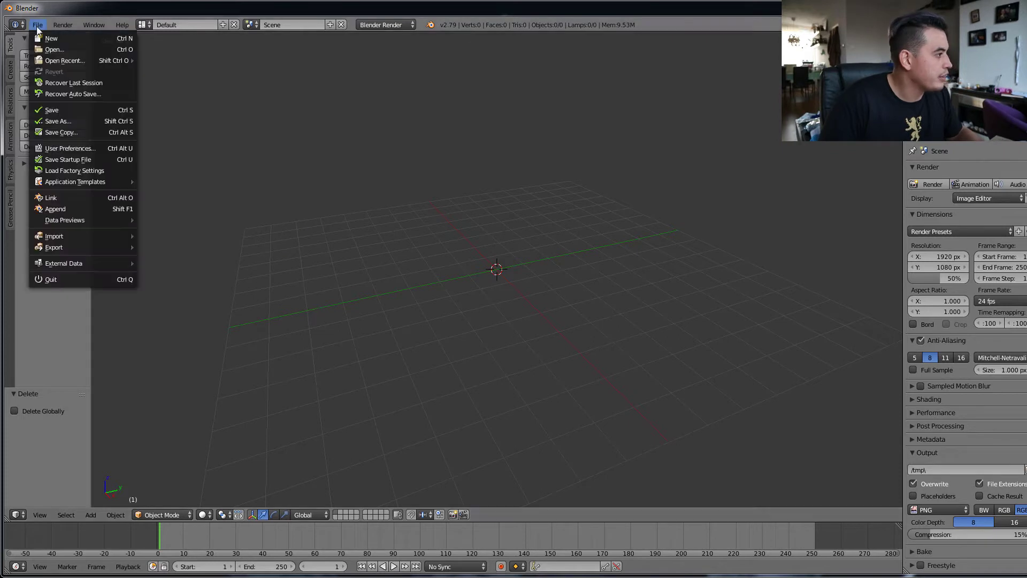
mouse_move(75, 236)
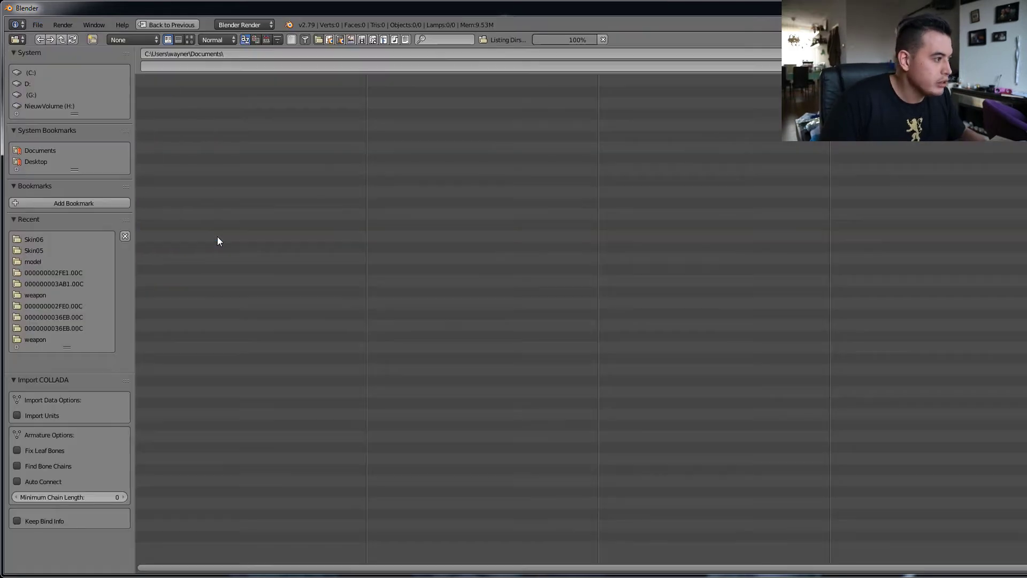
left_click(217, 236)
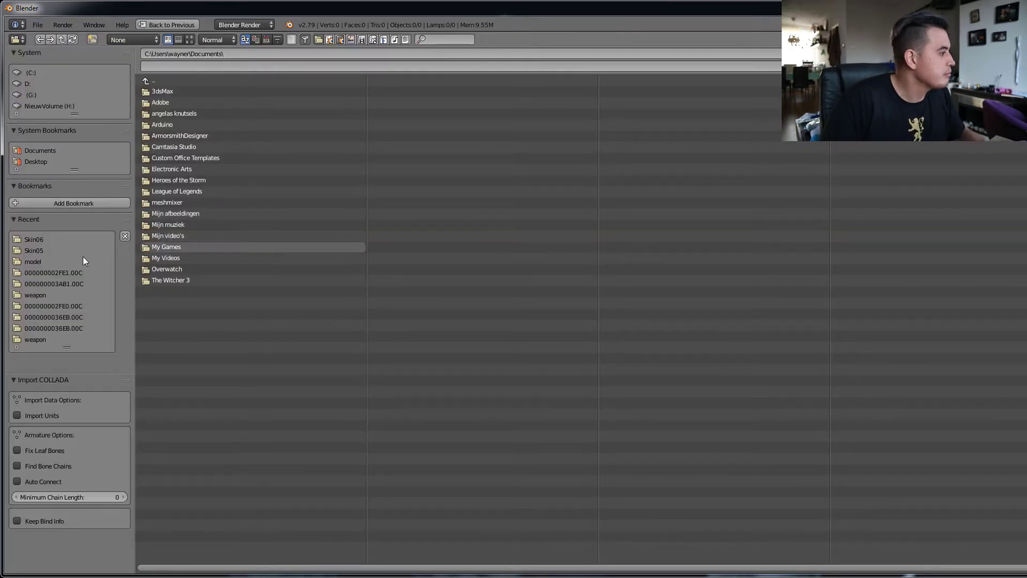
left_click(53, 239)
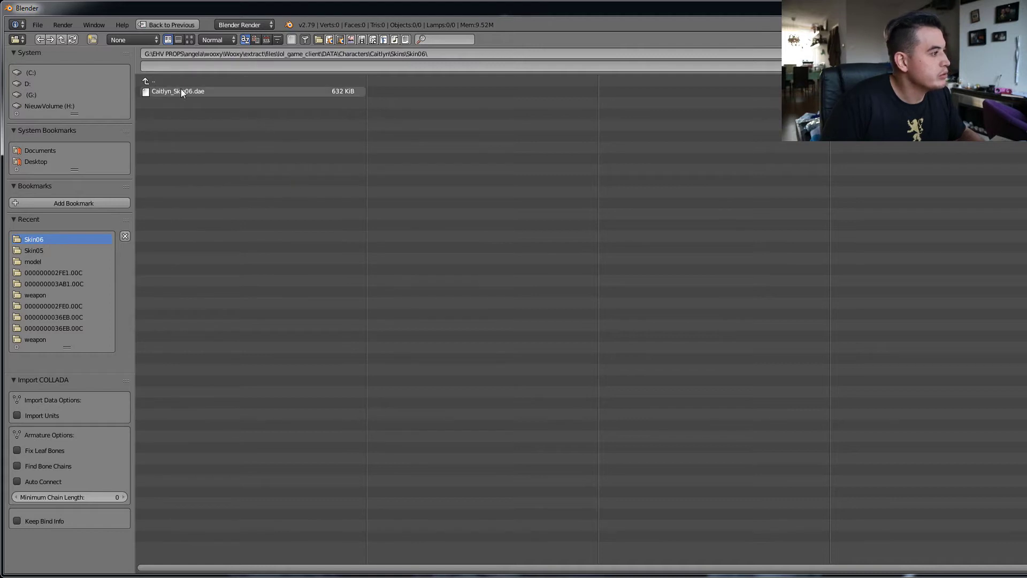
left_click(205, 92)
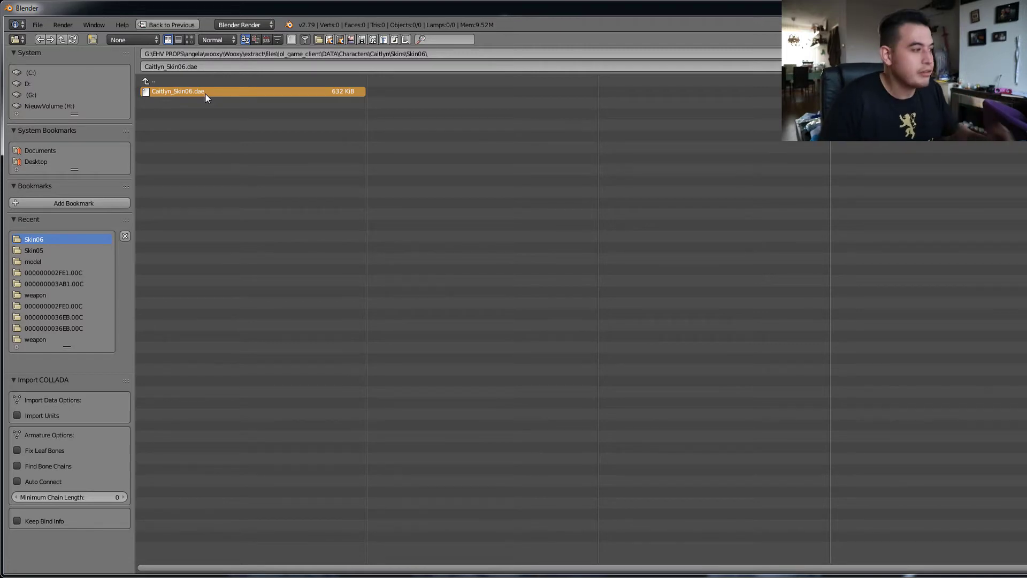
double_click(205, 93)
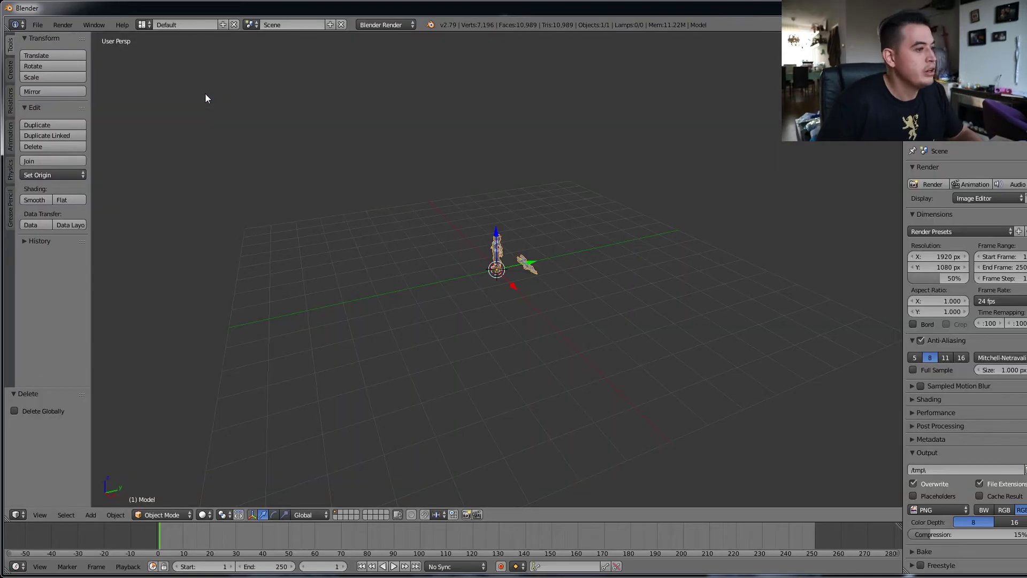
scroll(461, 244, "up", 6)
middle_click_drag(460, 246, 494, 258)
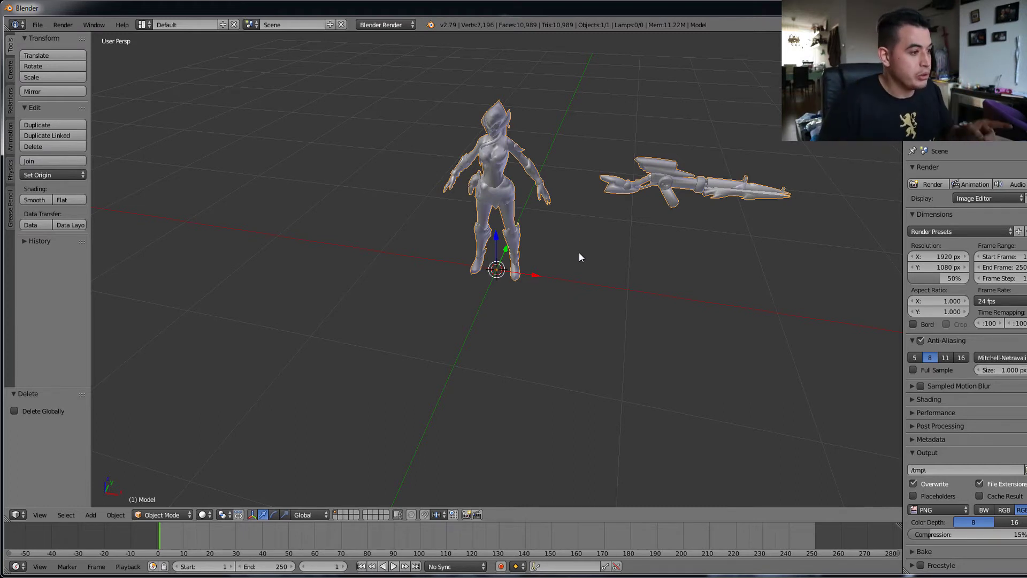
Begin an OBJ export of the model and choose the extracting game models LoL edition folder on drive H: as its destination
left_click(37, 25)
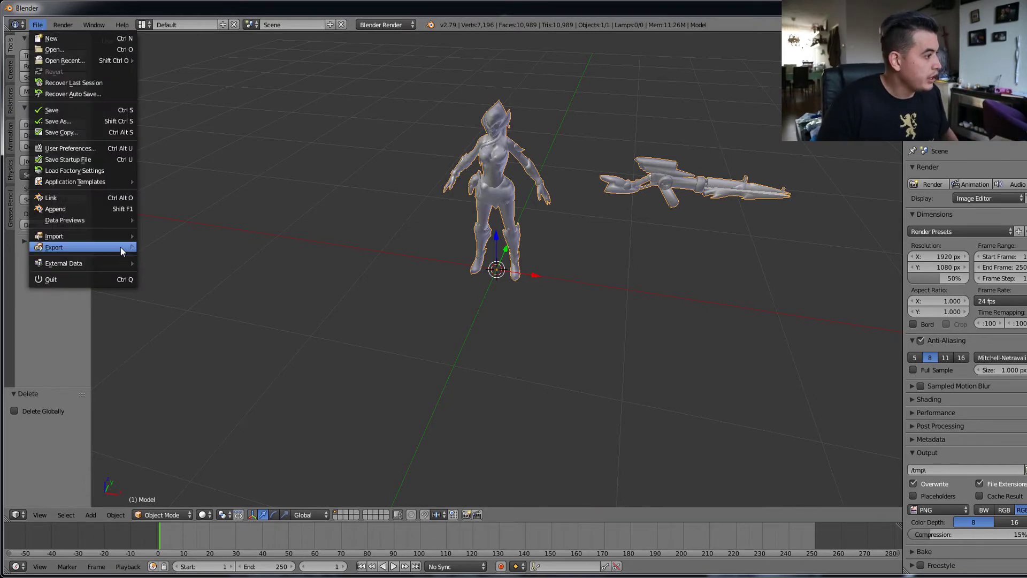
mouse_move(122, 250)
left_click(213, 314)
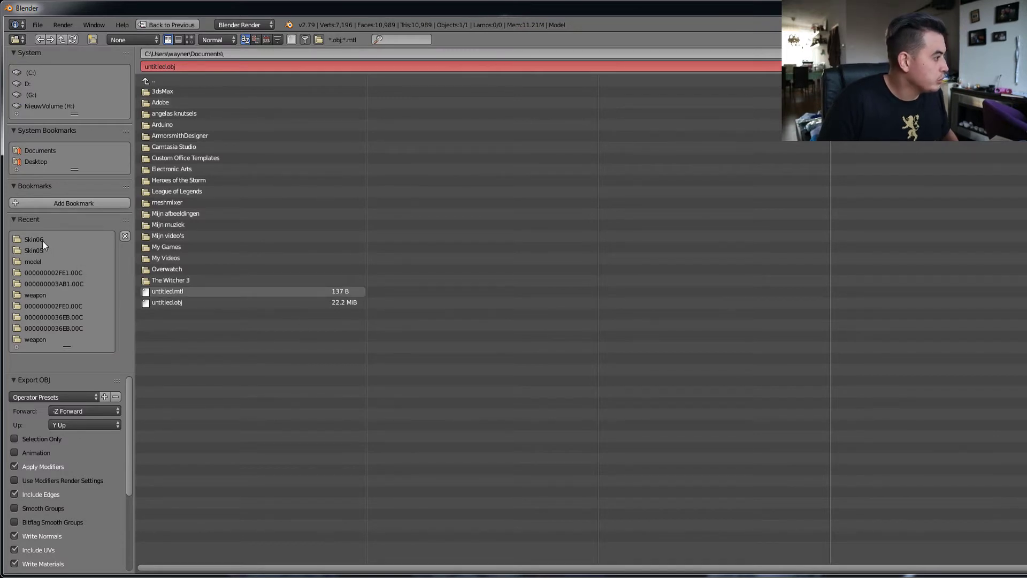
left_click(40, 106)
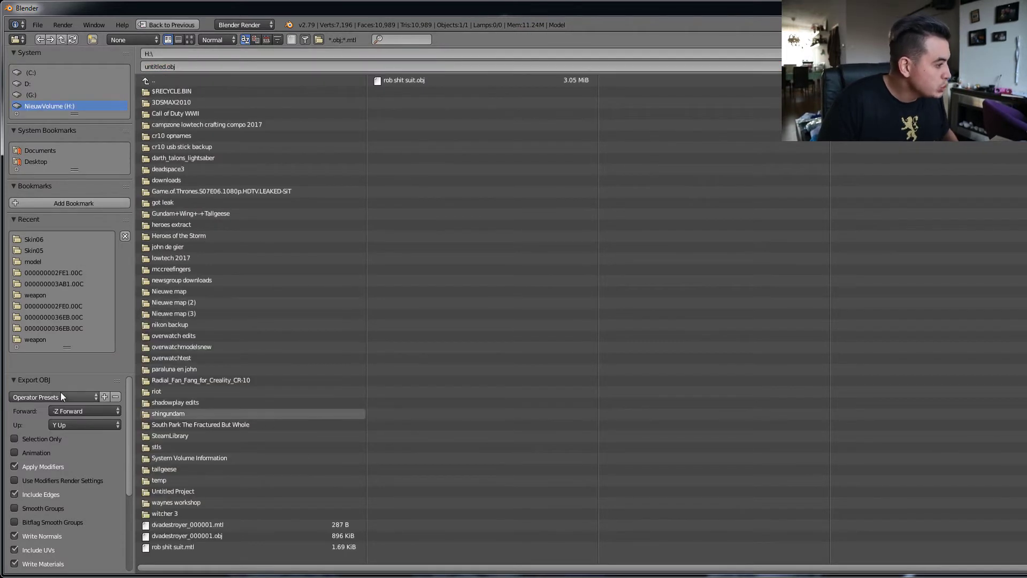
left_click(184, 502)
left_click(182, 158)
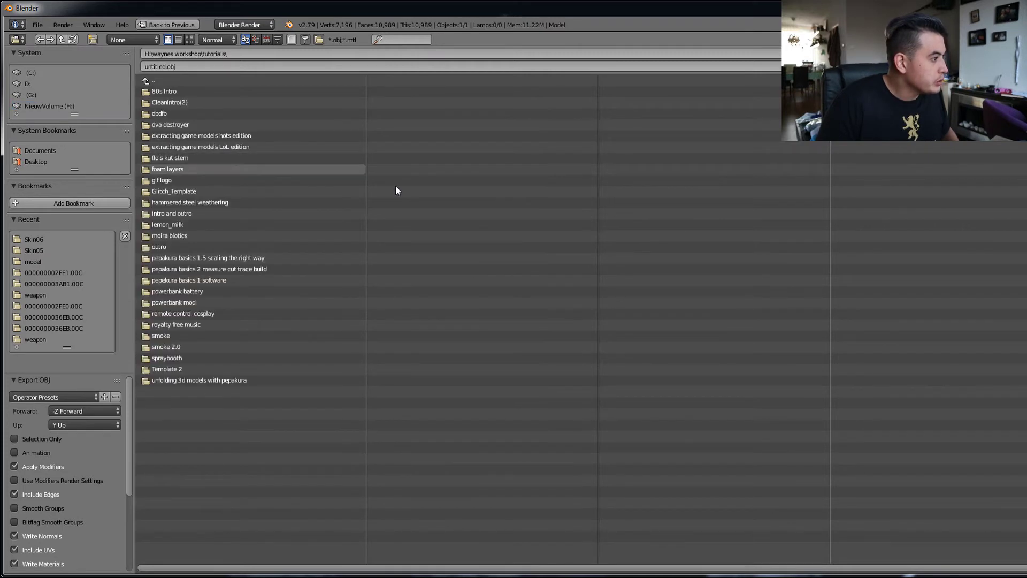
left_click(253, 150)
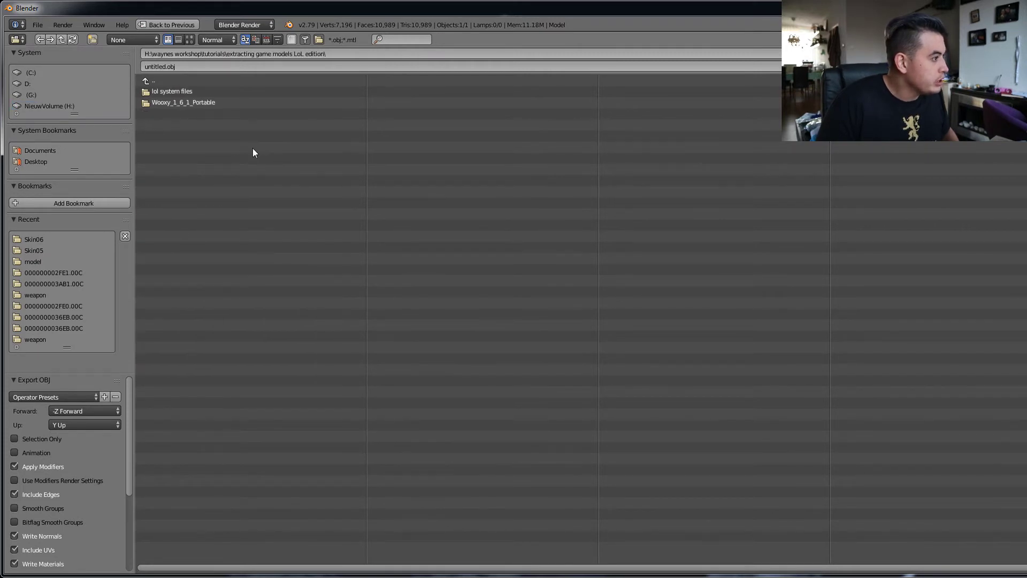
Name the export file "headhunter cait" and export the OBJ
left_click(188, 65)
type("headhunte")
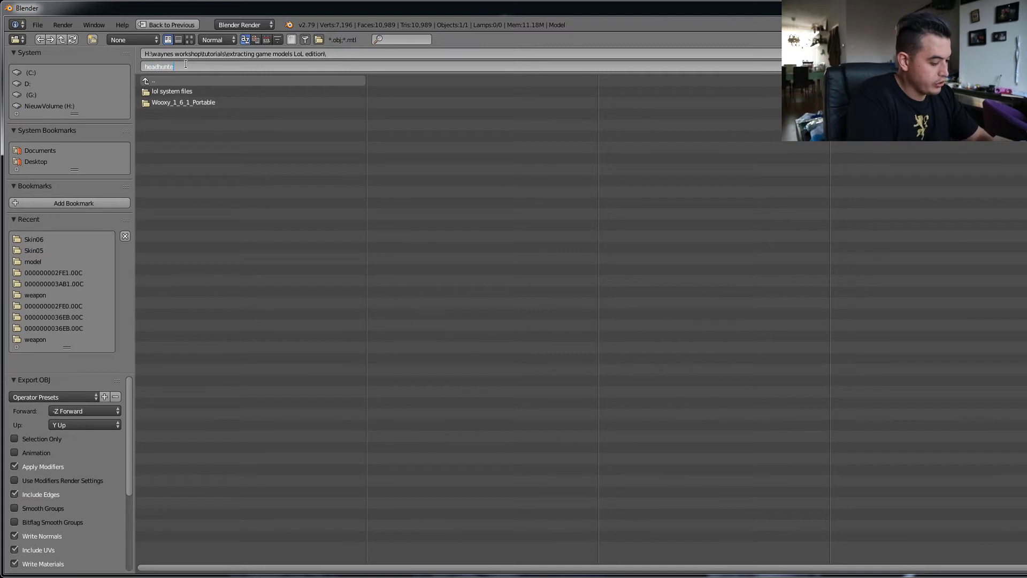
type("r cait")
key("Return")
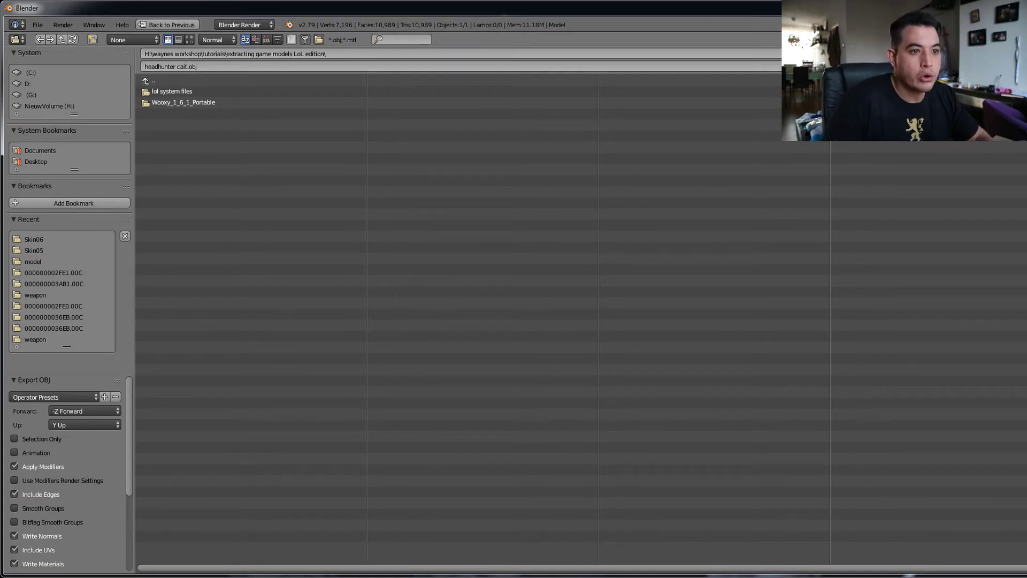
key("Return")
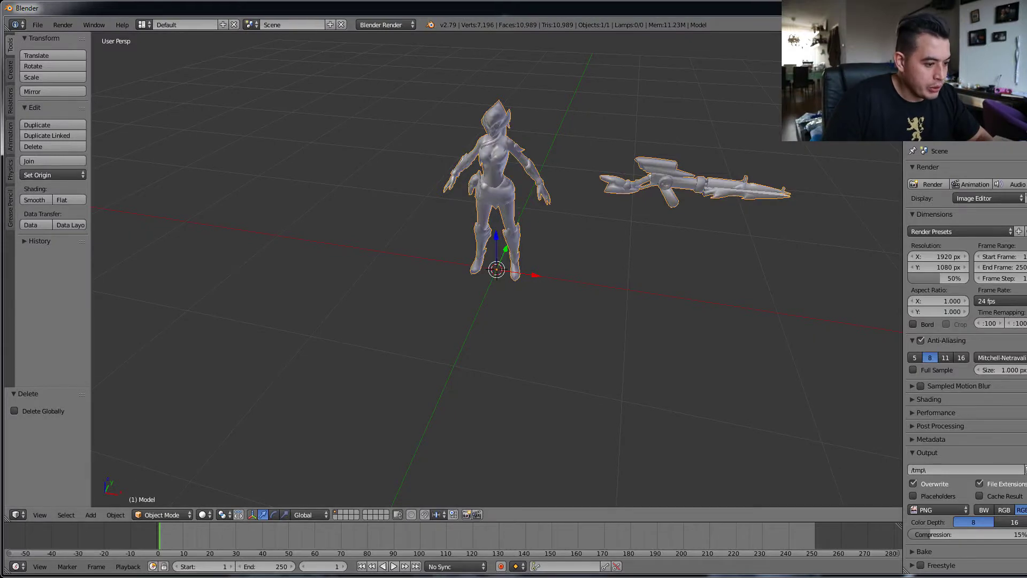
Open the exported headhunter cait.obj in Pepakura Designer without flipping faces, accept the edge merge and inspect the model up close
key("alt+Tab")
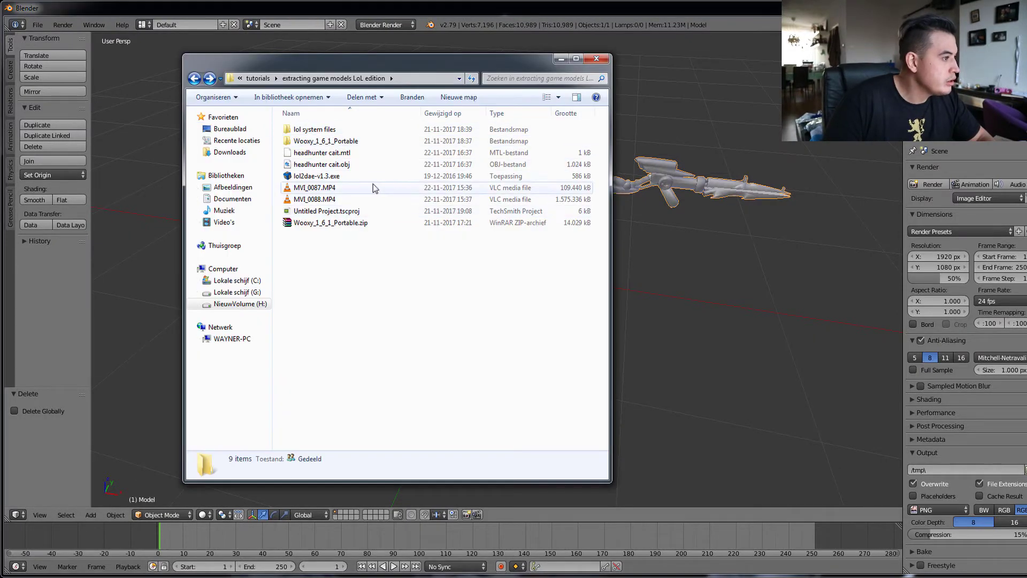
left_click(350, 165)
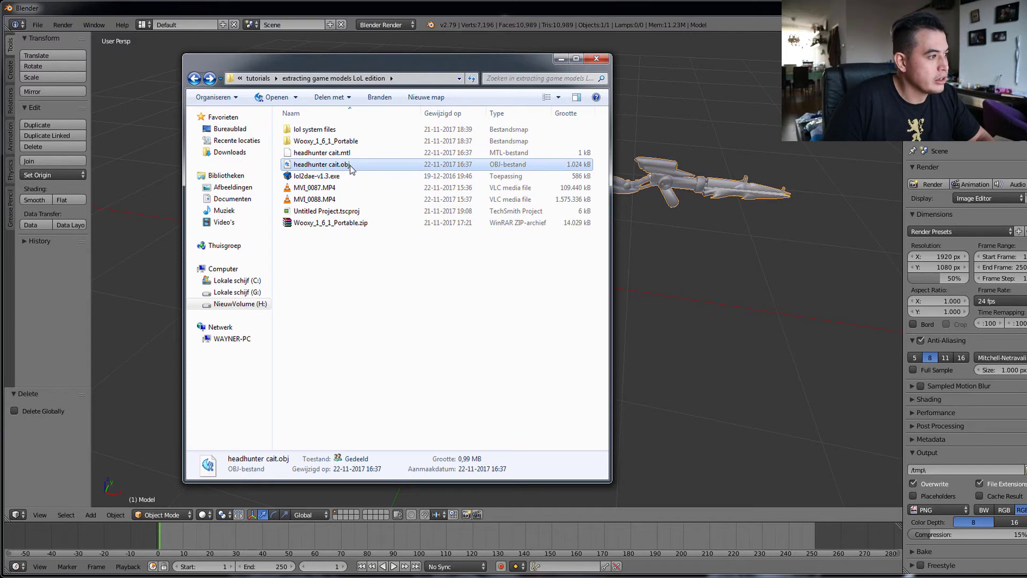
double_click(351, 165)
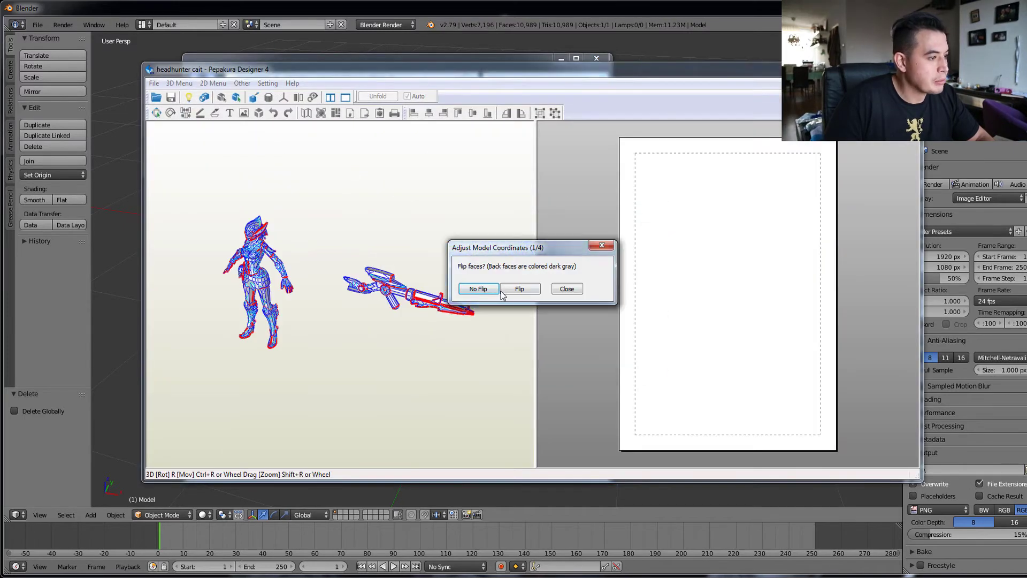
left_click(479, 289)
left_click(559, 304)
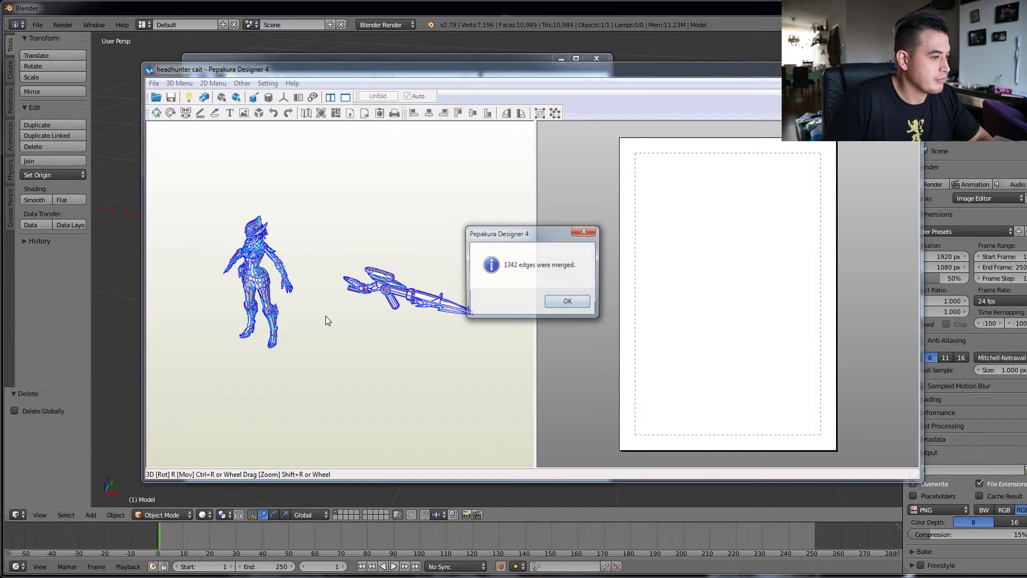
left_click(559, 303)
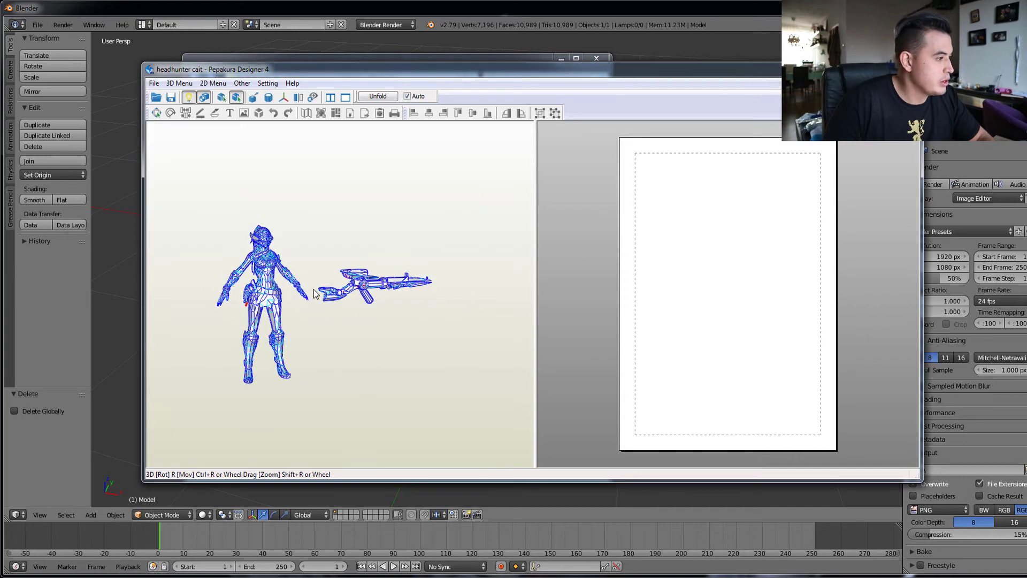
scroll(316, 292, "up", 2)
right_click_drag(319, 281, 382, 274)
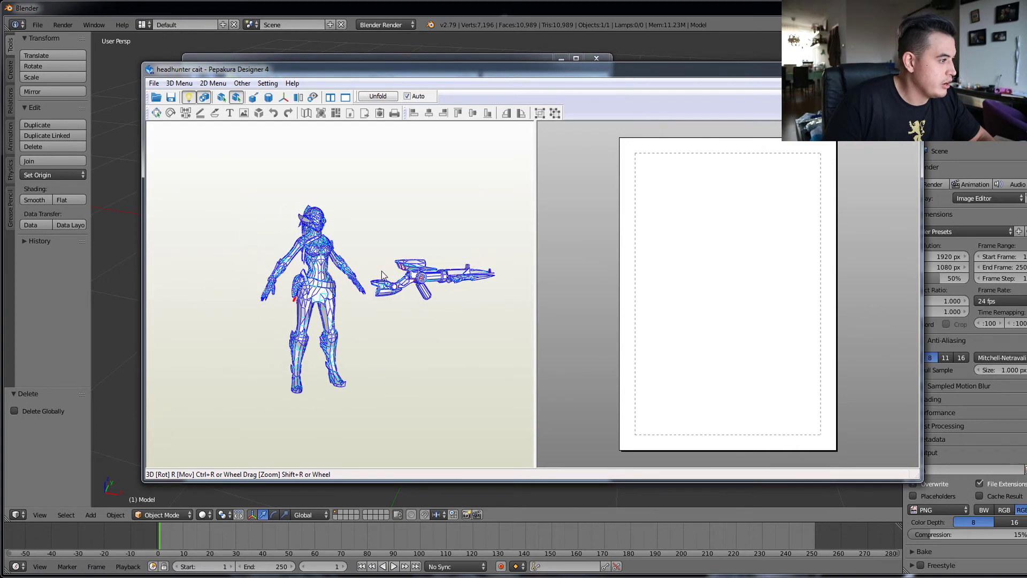
scroll(382, 273, "up", 4)
scroll(364, 271, "down", 2)
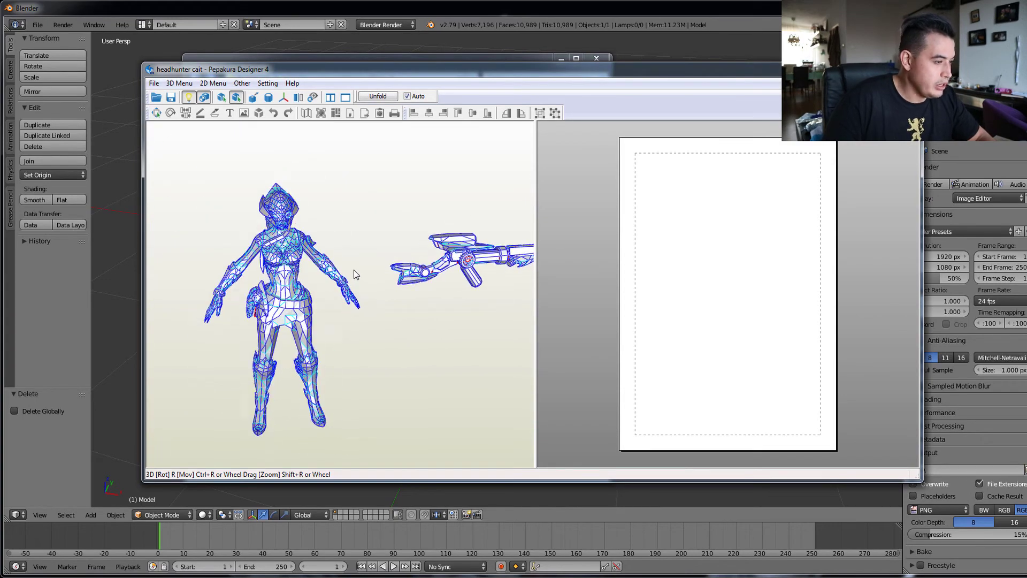
left_click_drag(354, 270, 352, 269)
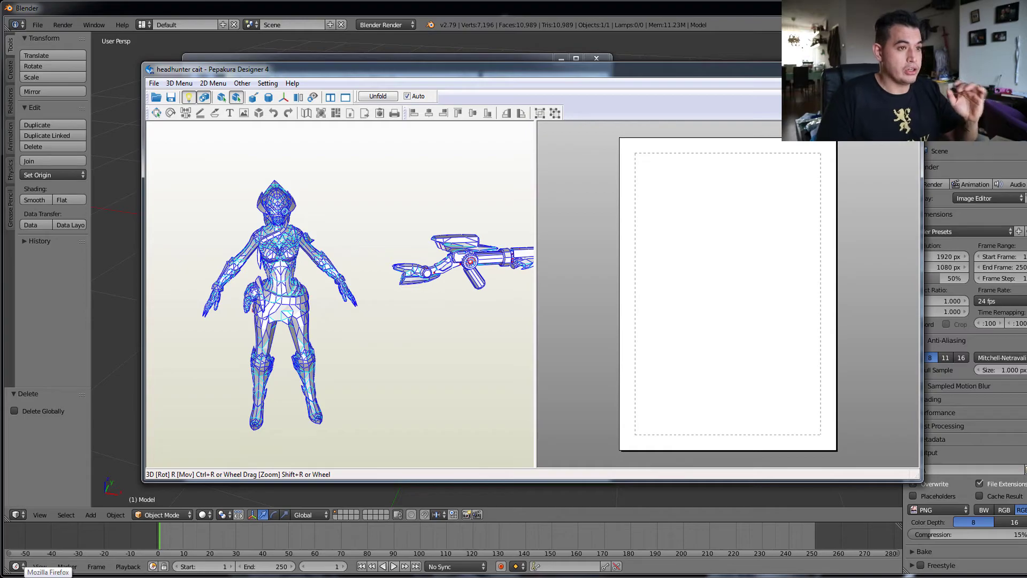
Switch to Firefox, search for "dds to jpg" and open the Online-Convert image converter to JPG
left_click(32, 573)
type("dds to")
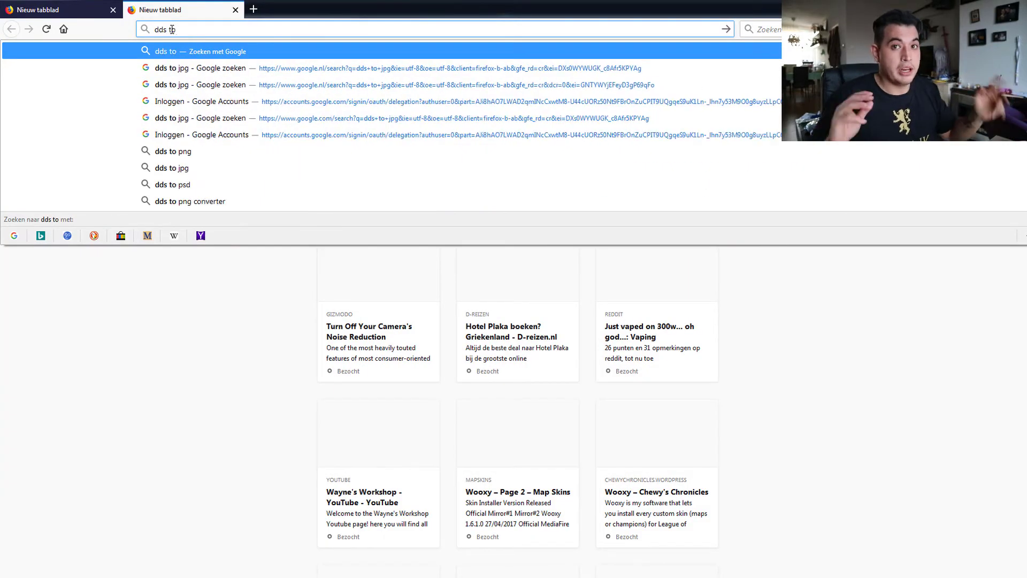
type(" jpg")
key("Return")
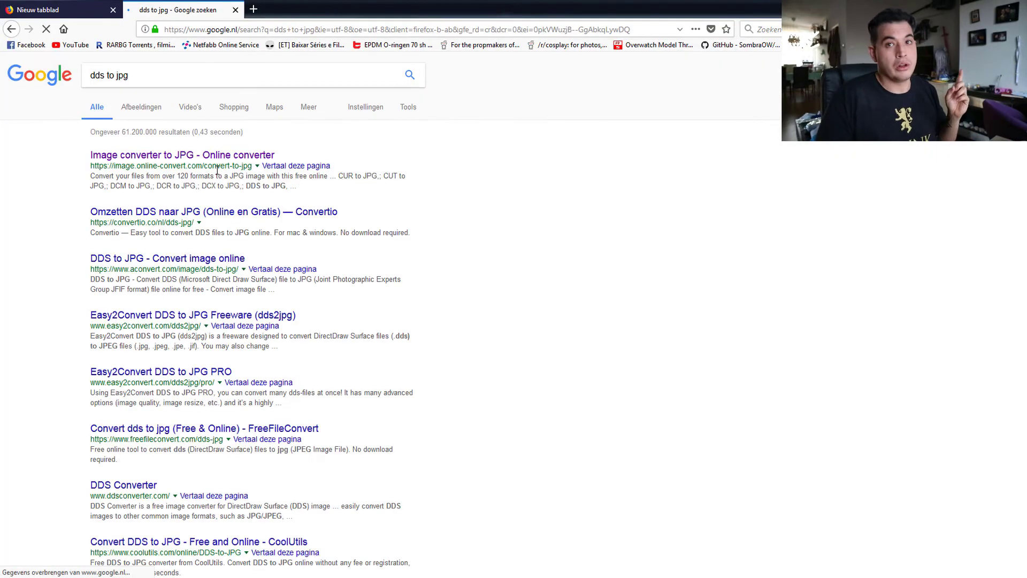
left_click(207, 156)
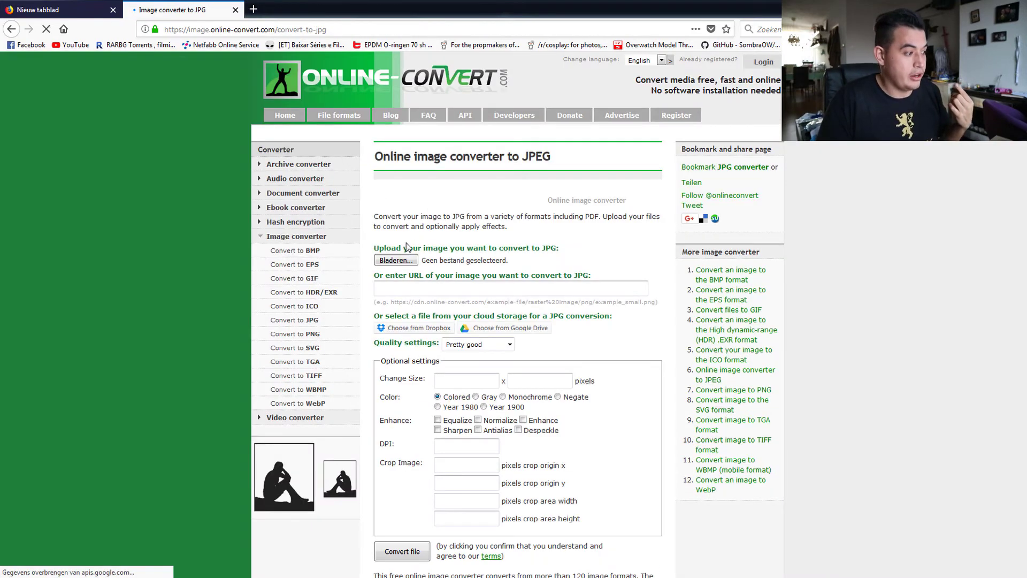
Upload caitlyn_skin06_TX_CM.dds, convert it to JPG and save the resulting caitlyn_skin06_TX_CM.jpg
left_click(396, 260)
left_click(182, 90)
double_click(182, 90)
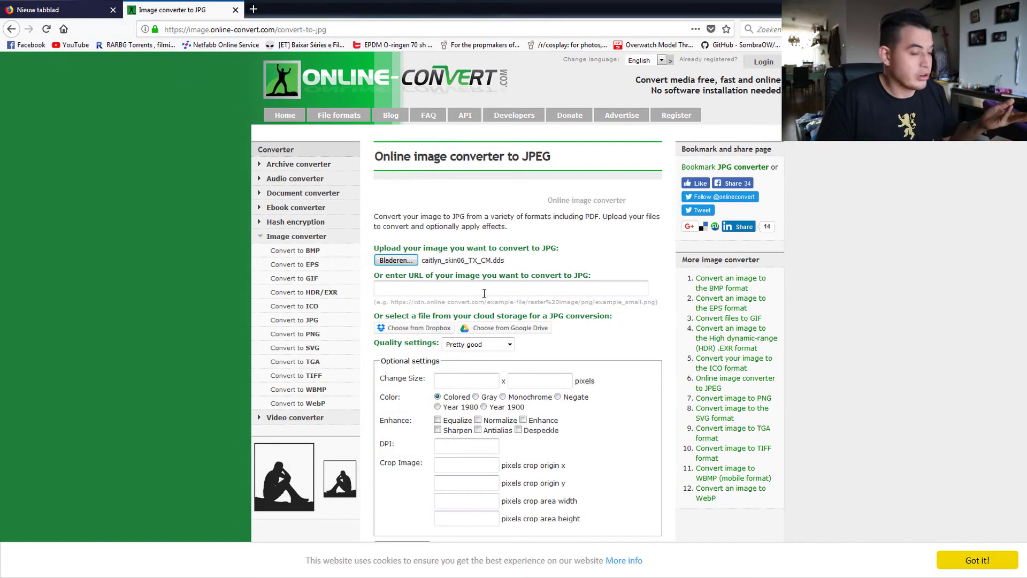
scroll(485, 293, "down", 5)
left_click(404, 303)
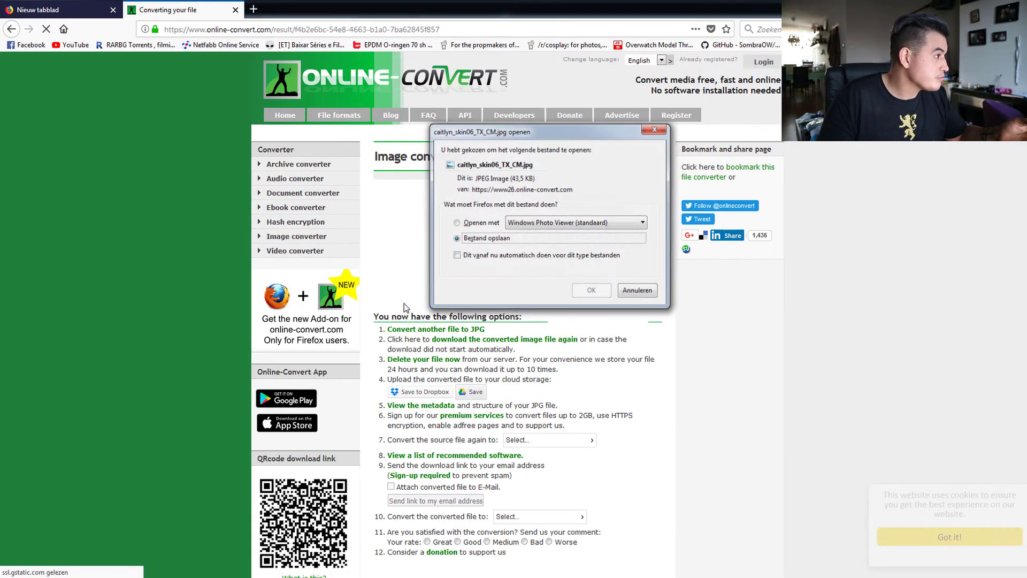
left_click(591, 290)
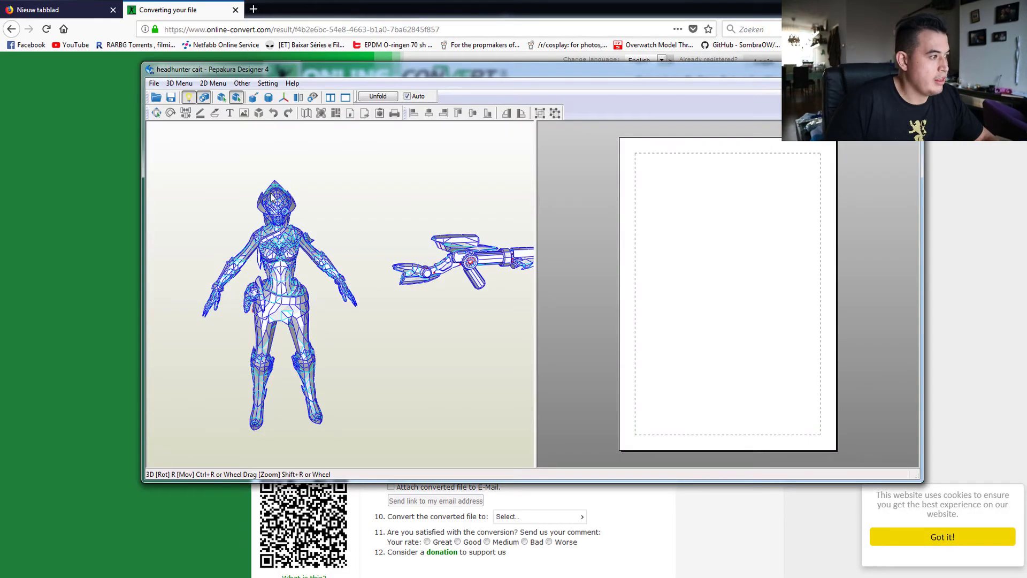
Start specifying a texture image for DefaultMaterial and browse to the tutorials folder "extracting game models LoL edition" on drive H
left_click(267, 84)
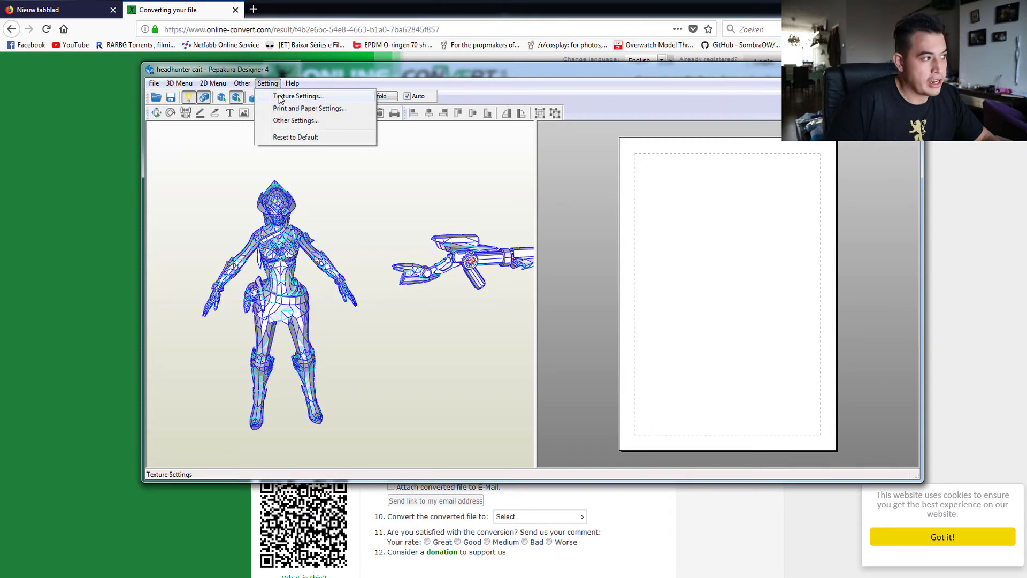
left_click(281, 99)
left_click(184, 209)
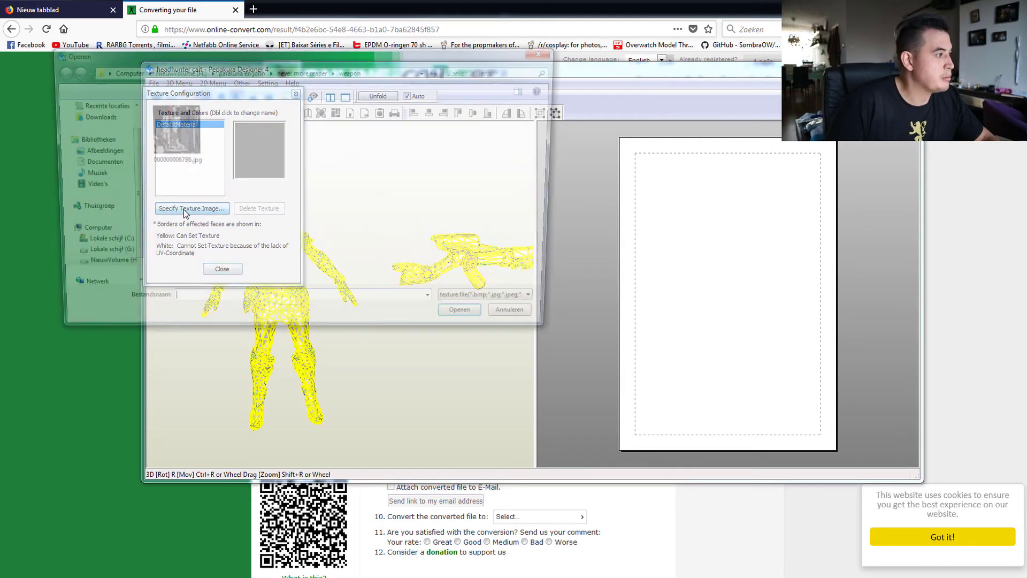
left_click(81, 290)
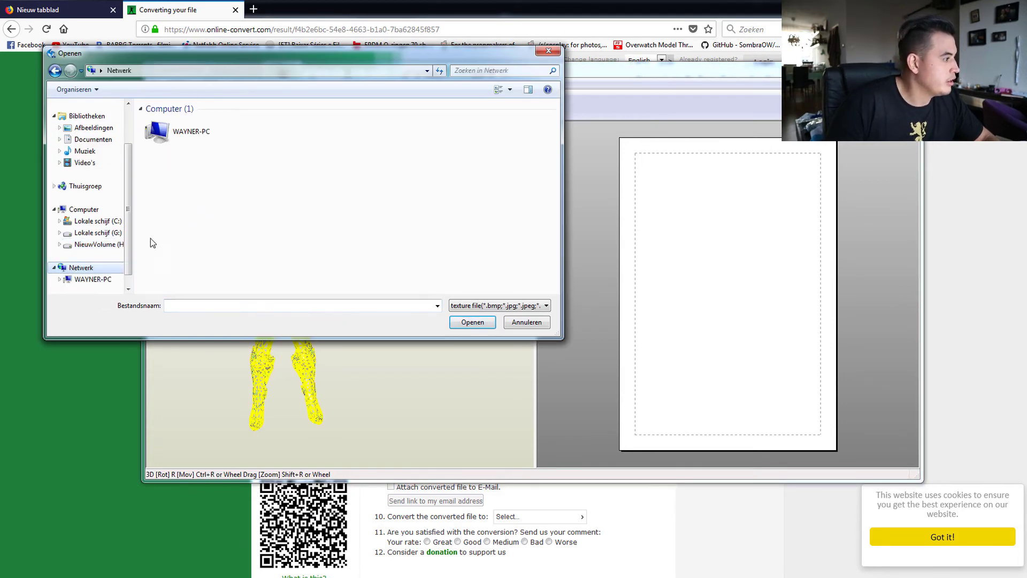
left_click(100, 245)
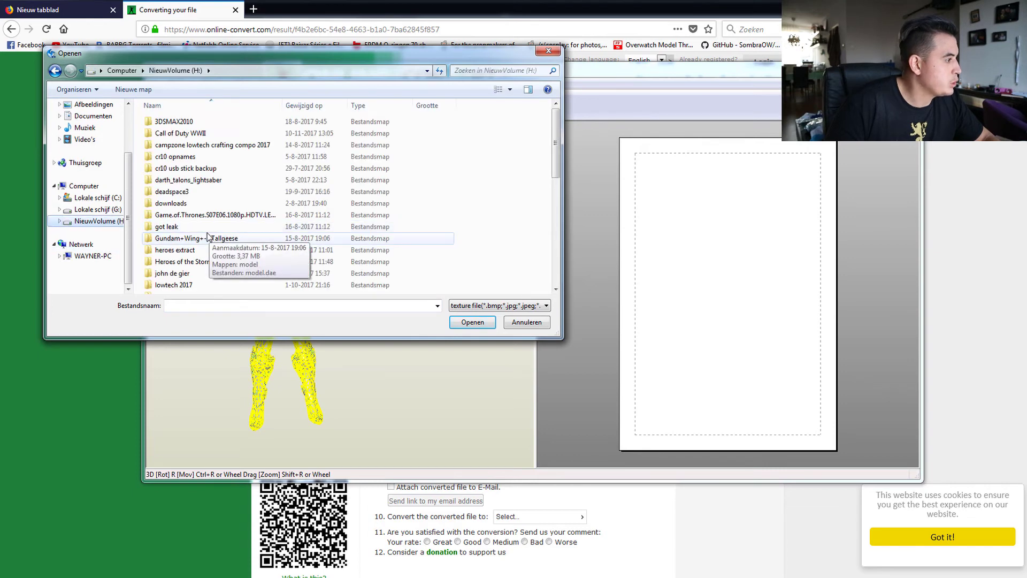
scroll(203, 251, "down", 5)
double_click(204, 272)
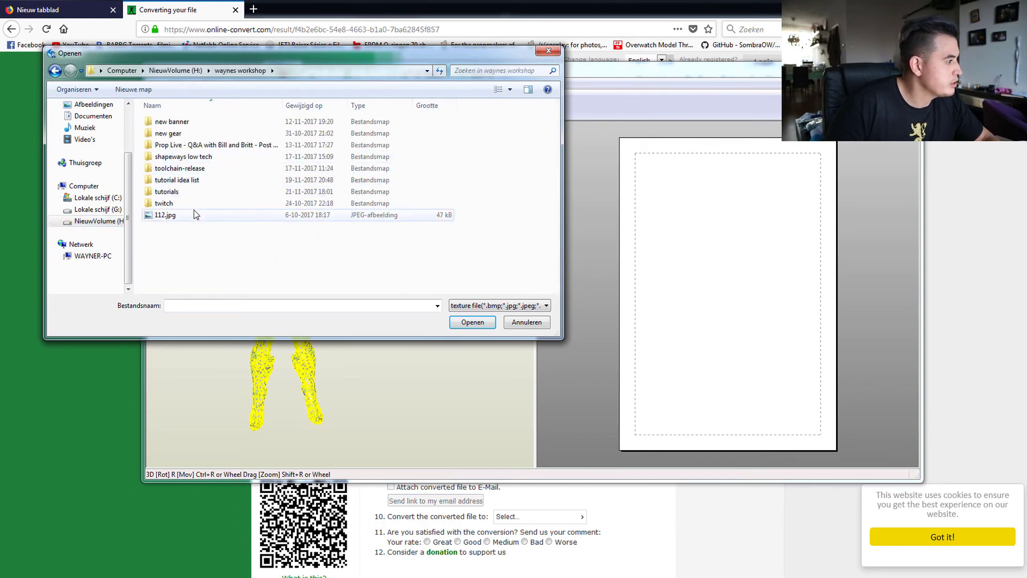
double_click(182, 198)
double_click(223, 181)
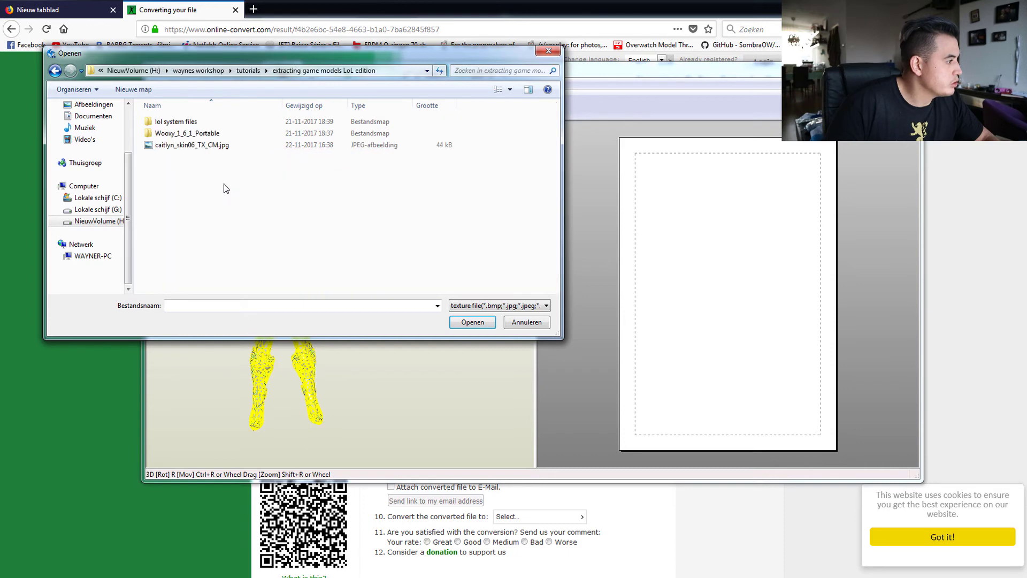
Apply caitlyn_skin06_TX_CM.jpg as the material's texture, close the texture configuration and inspect the textured model
left_click(224, 146)
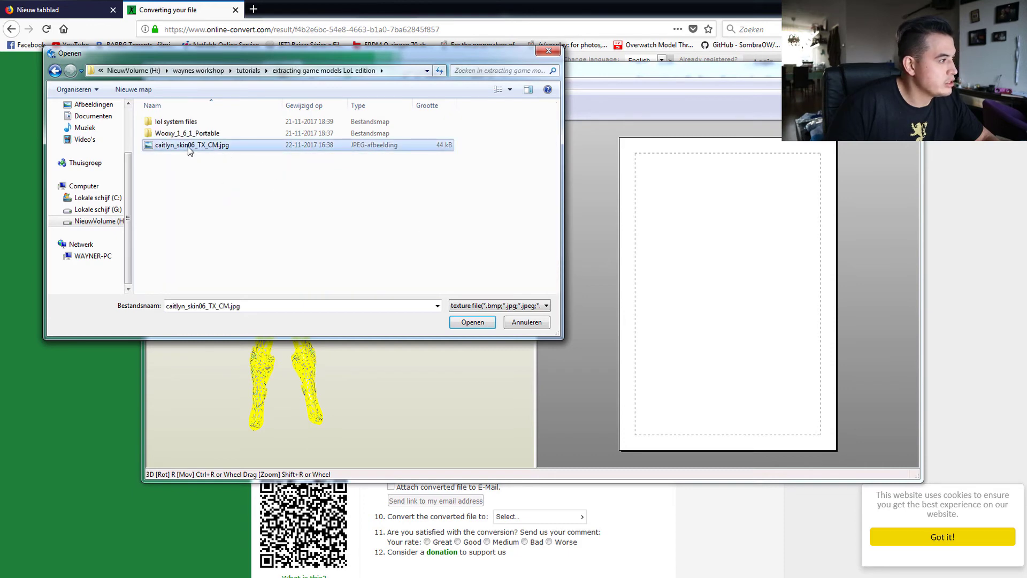
double_click(194, 145)
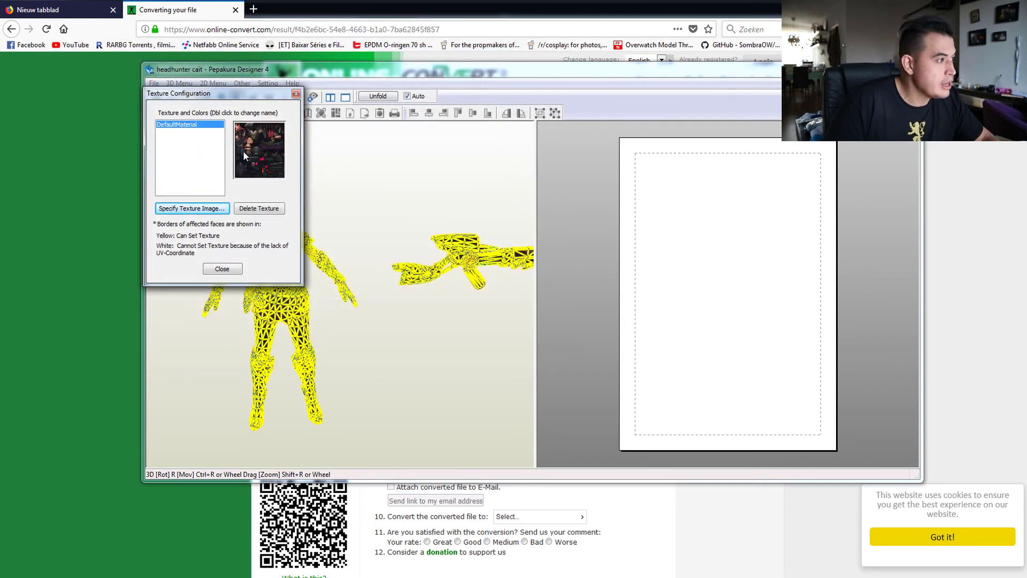
left_click(218, 269)
mouse_move(367, 351)
left_mouse_down()
mouse_move(441, 328)
mouse_move(376, 348)
mouse_move(363, 331)
left_mouse_up()
scroll(367, 329, "up", 5)
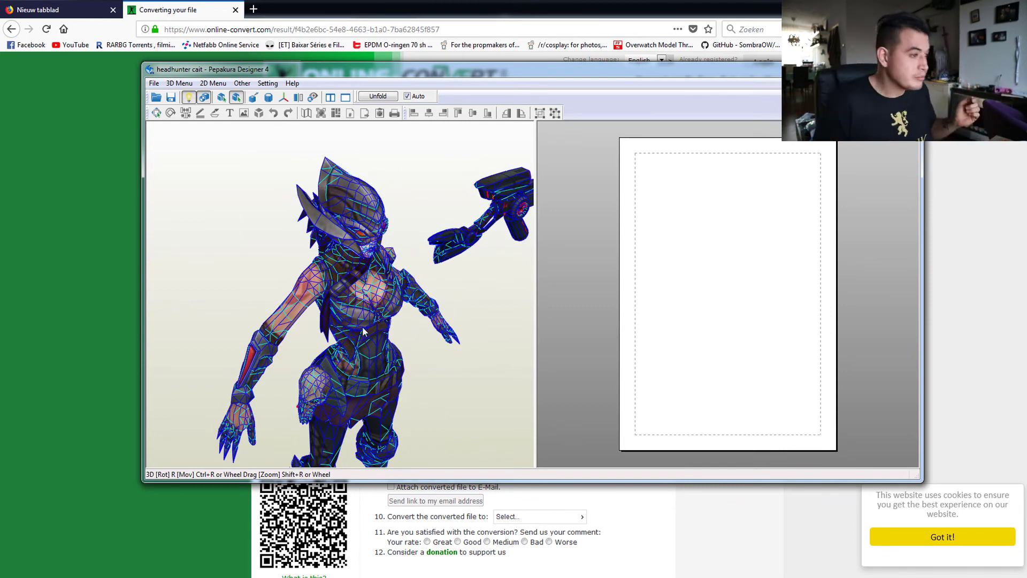
key("Home")
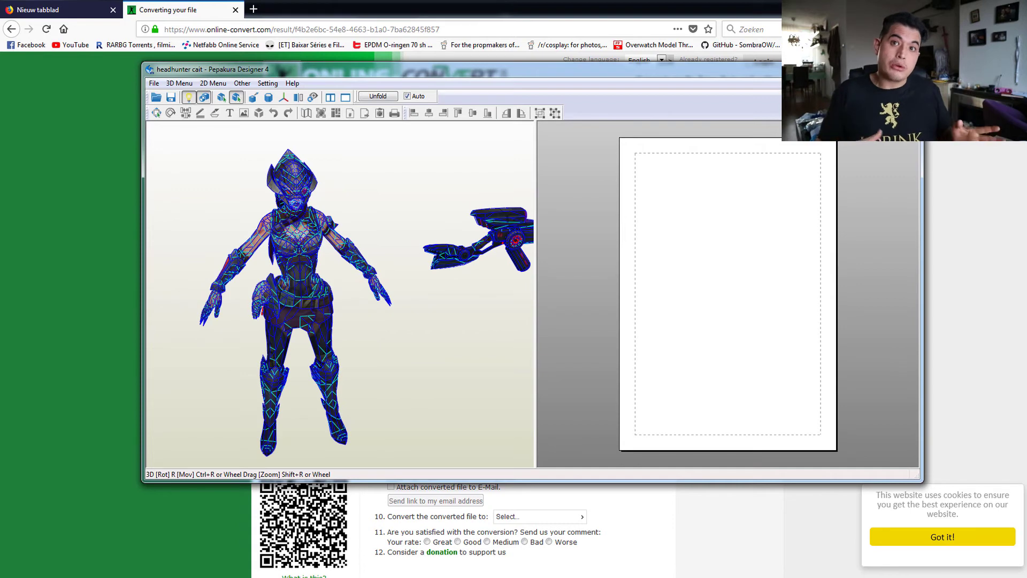